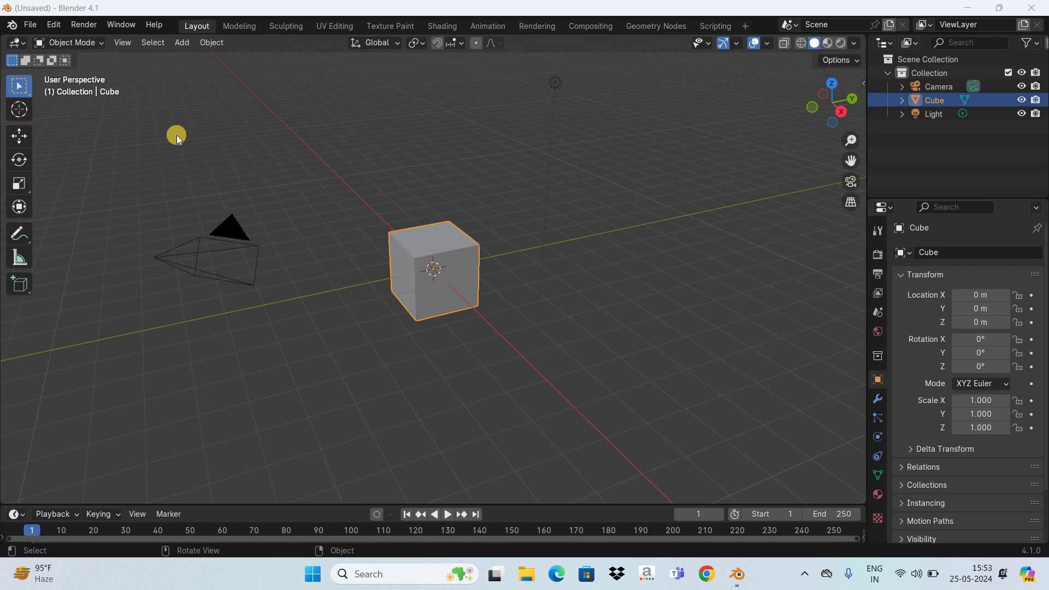
# Step: Open ellie.blend from the Blender Characters folder and allow its Python scripts to execute
pyautogui.click(30, 24)
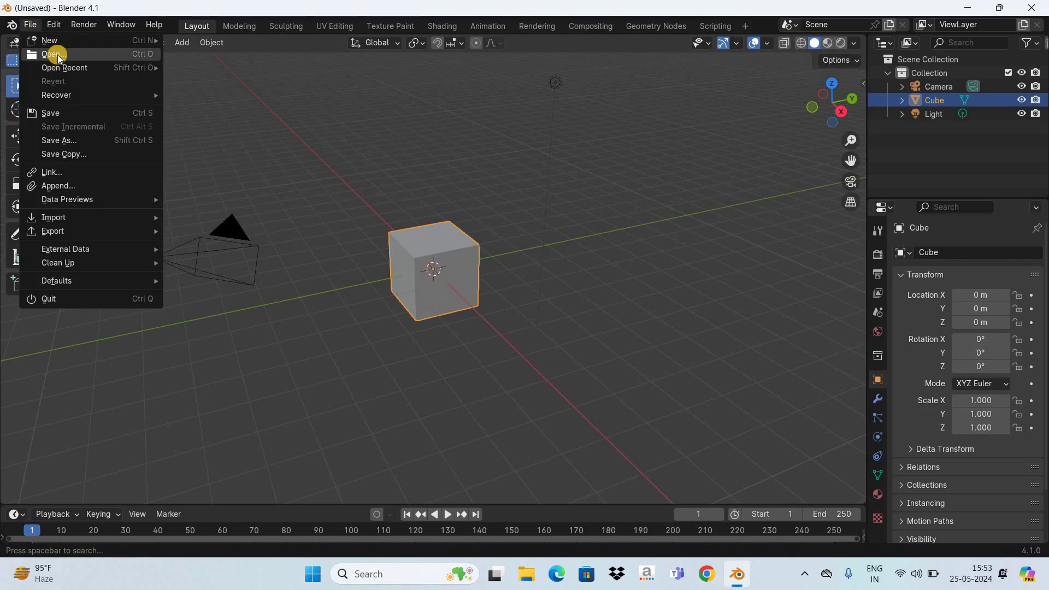
pyautogui.click(58, 55)
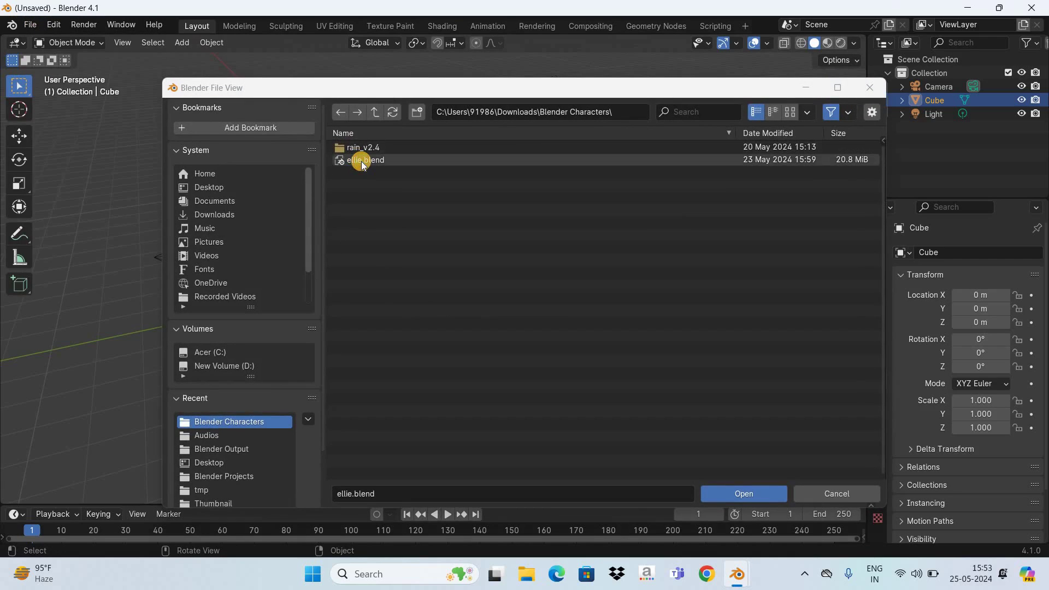
pyautogui.click(362, 162)
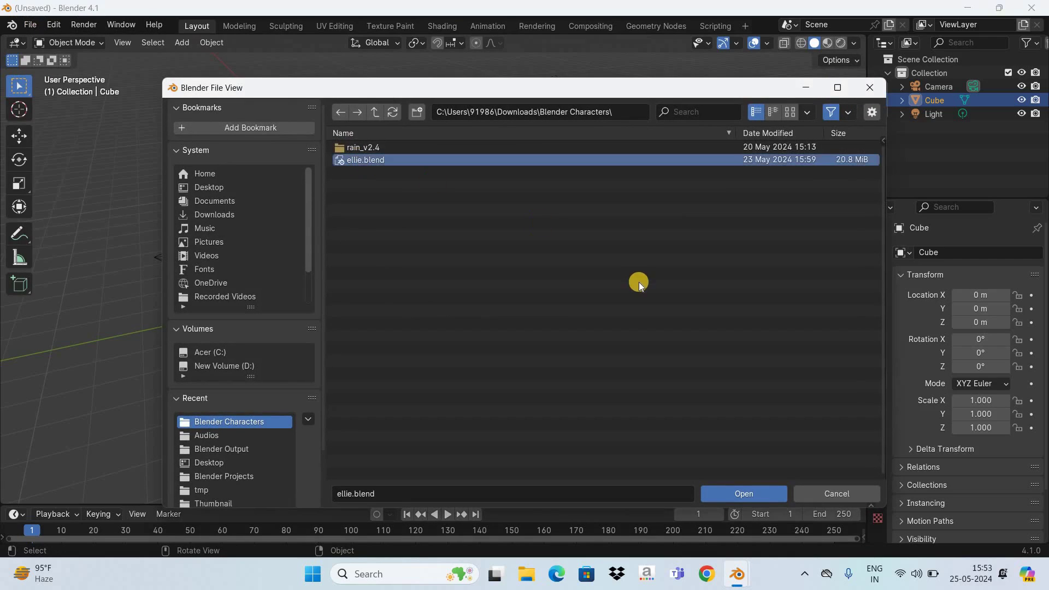
pyautogui.click(752, 489)
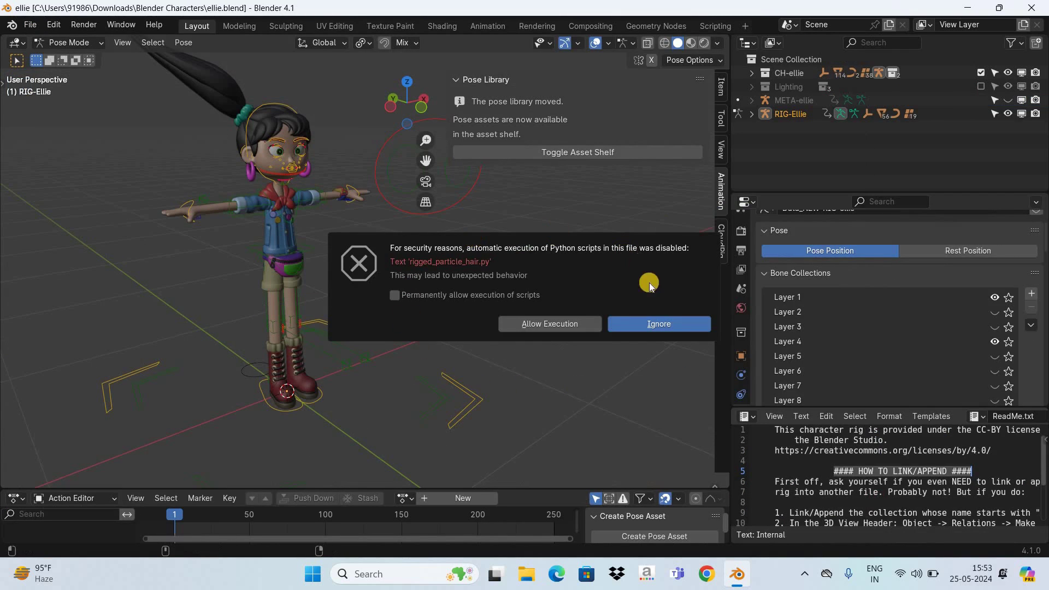
pyautogui.click(569, 323)
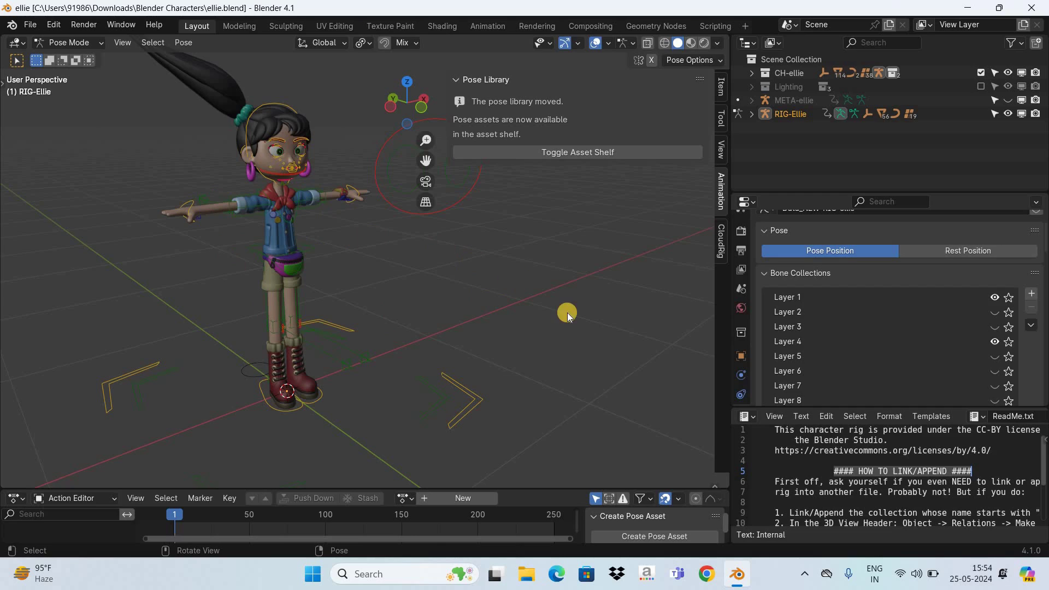
# Step: Set the rig's FK/IK Switch values for the left and right upper arms to 0 in the CloudRig settings
pyautogui.click(721, 240)
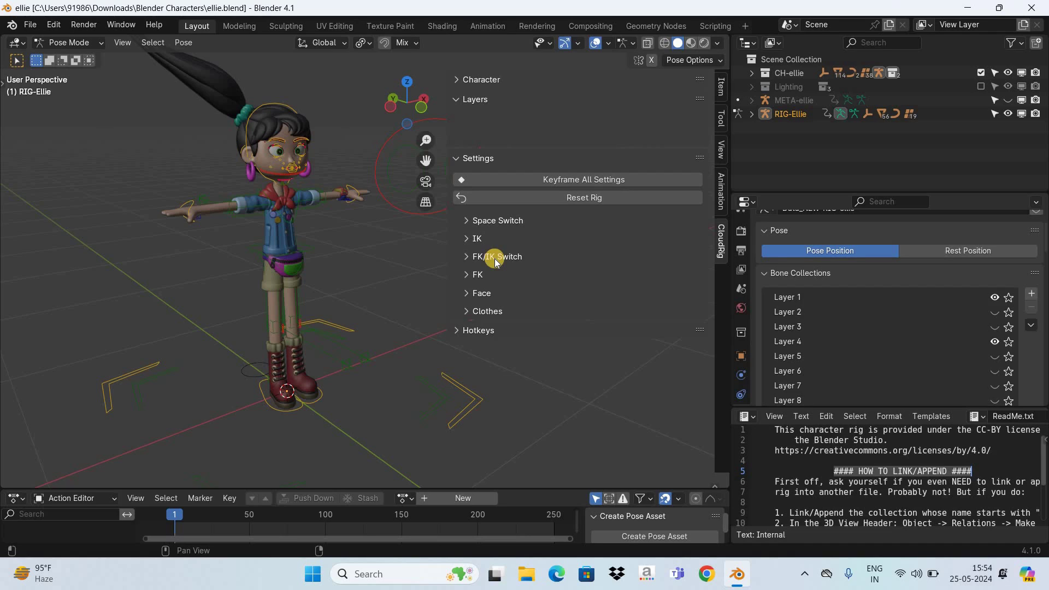
pyautogui.click(468, 260)
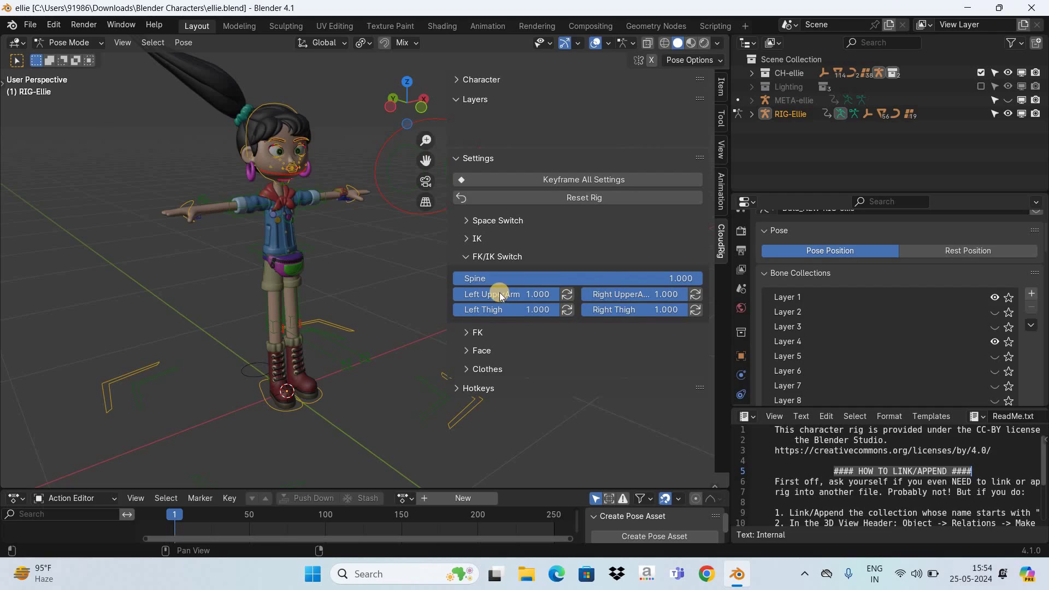
pyautogui.click(528, 294)
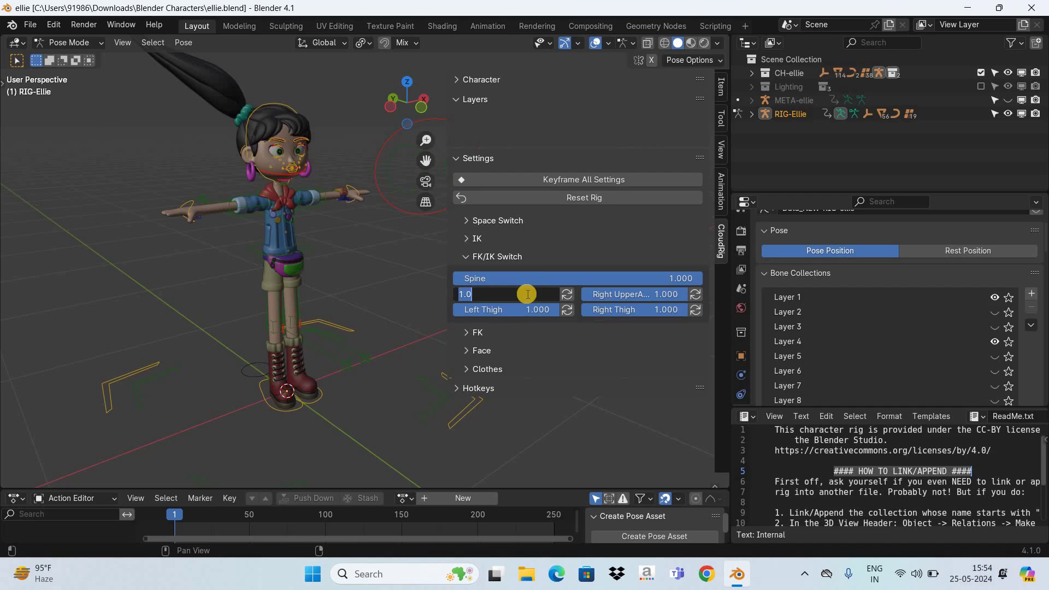
pyautogui.write('0')
pyautogui.press('Return')
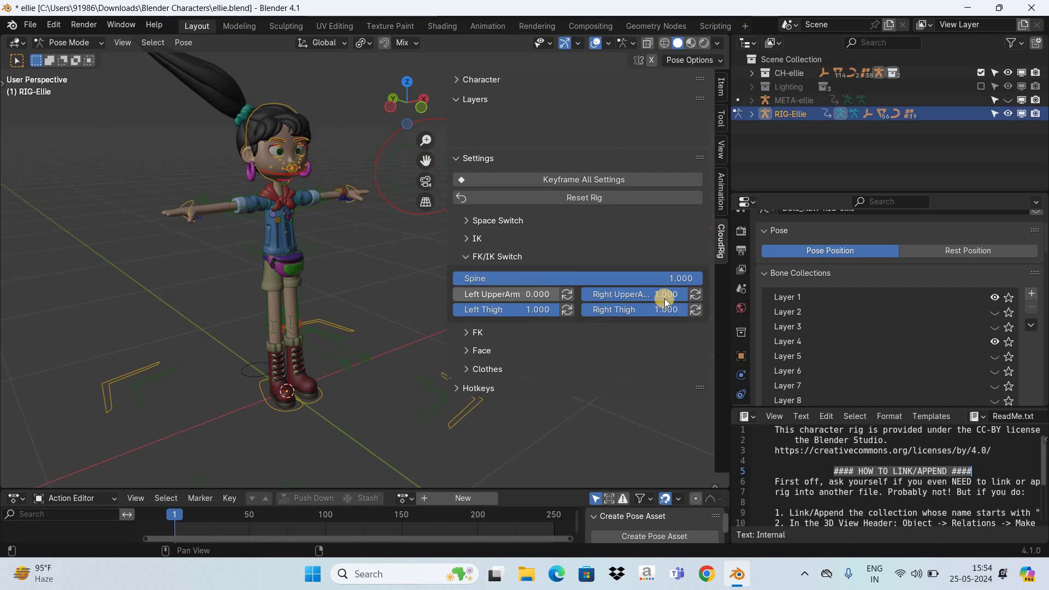
pyautogui.click(664, 298)
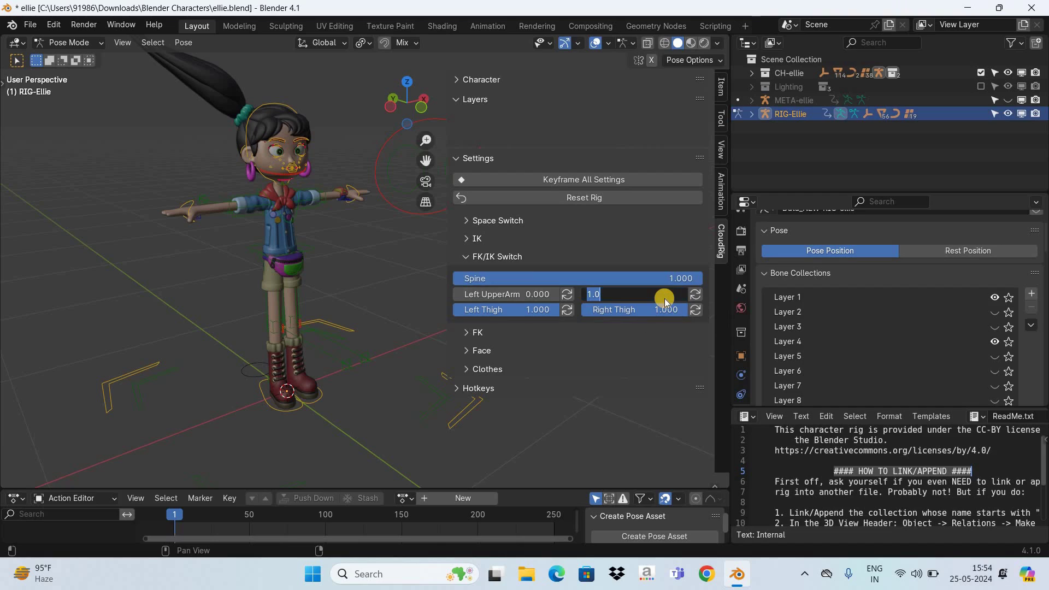
pyautogui.write('0')
pyautogui.press('Return')
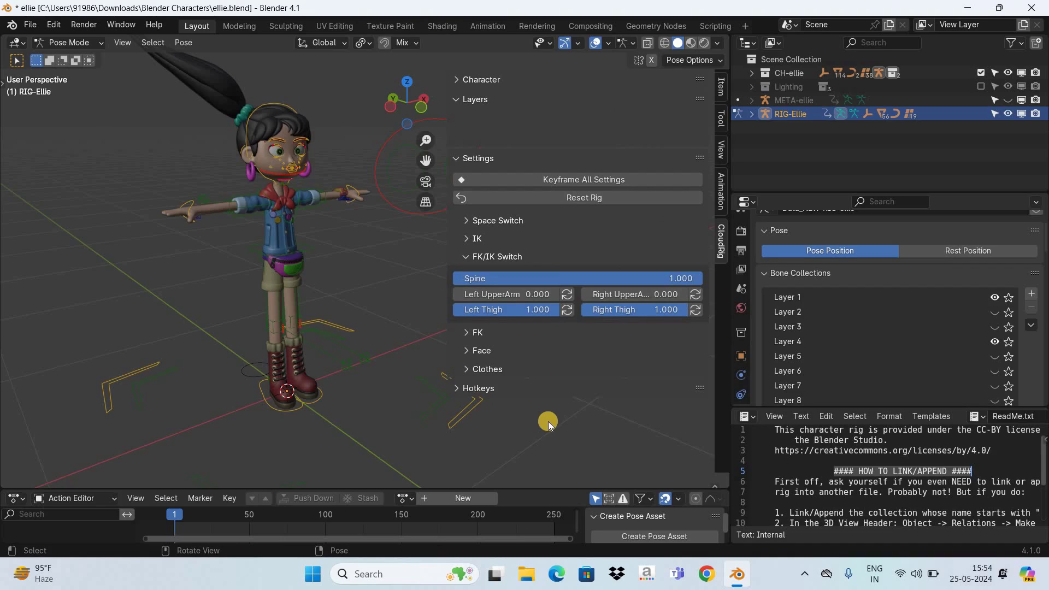
pyautogui.press('n')
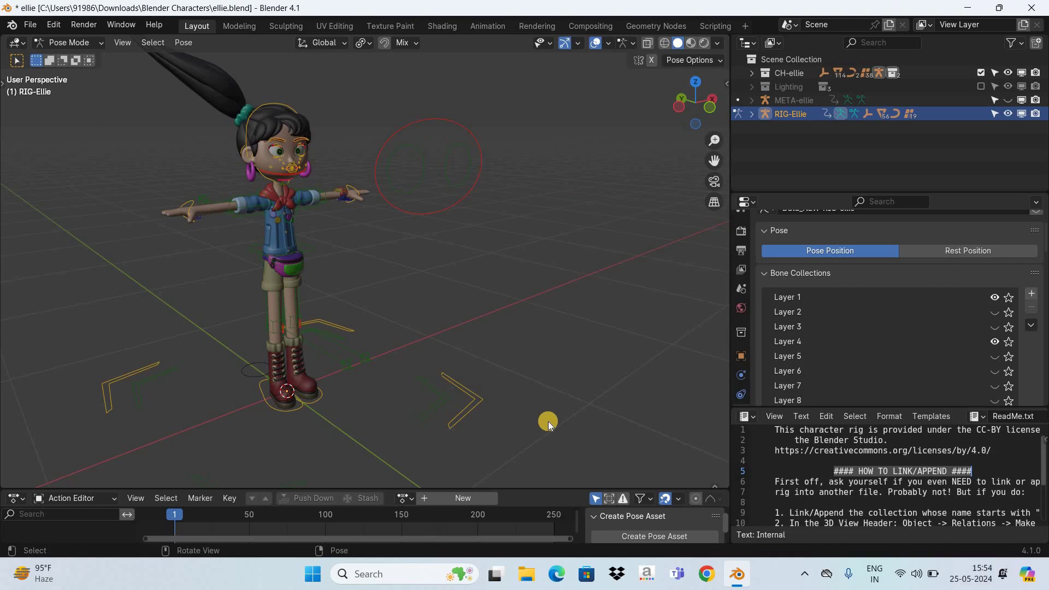
# Step: Enlarge the timeline over the Dope Sheet in the Animation workspace and delete all existing keyframes from it
pyautogui.click(492, 28)
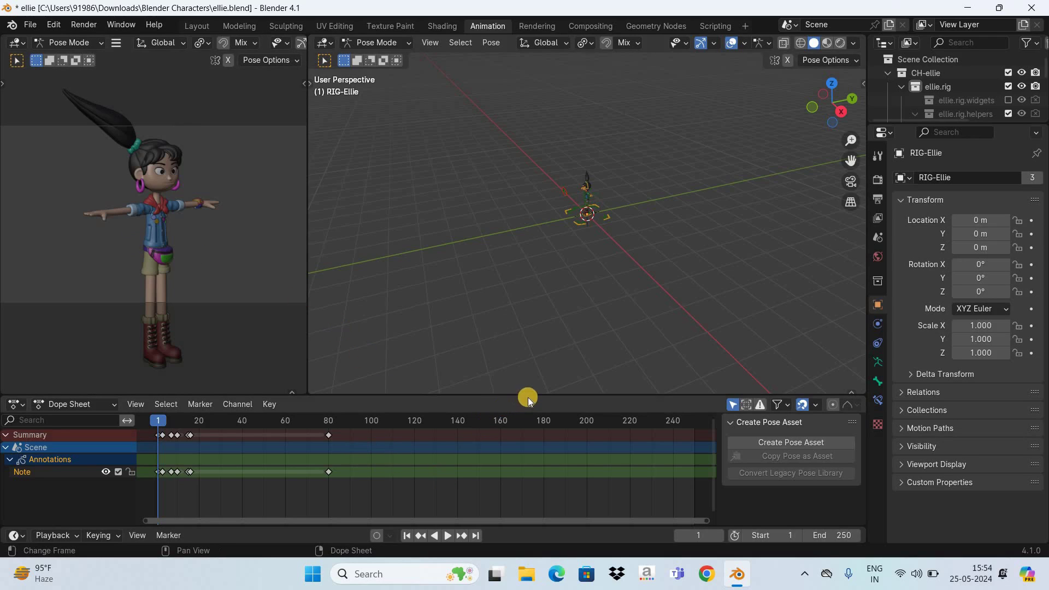
pyautogui.moveTo(539, 287); pyautogui.dragTo(535, 344)
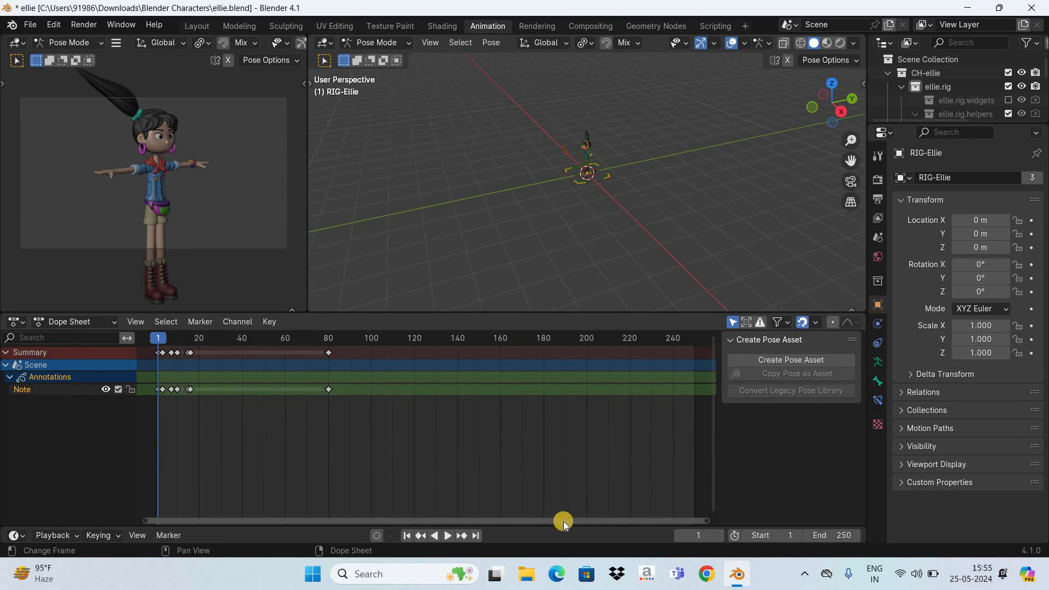
pyautogui.moveTo(564, 524); pyautogui.dragTo(553, 239)
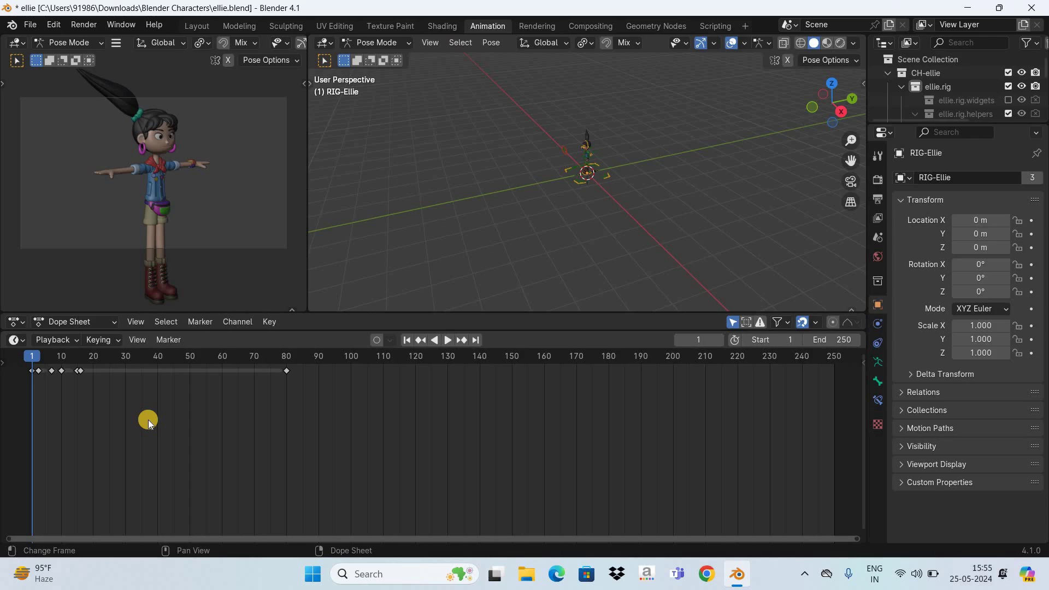
pyautogui.press('a')
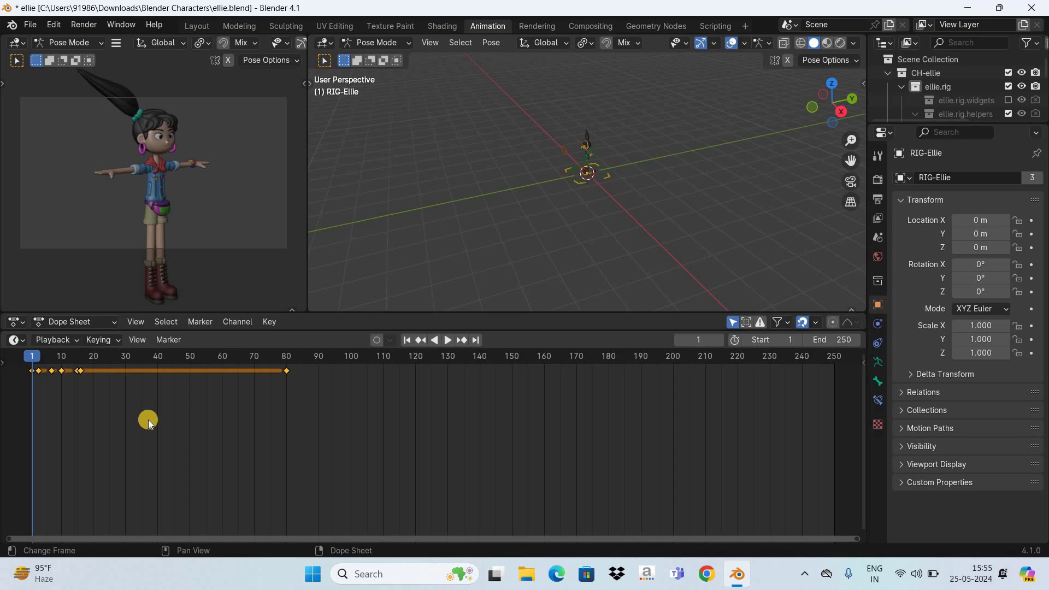
pyautogui.press('Delete')
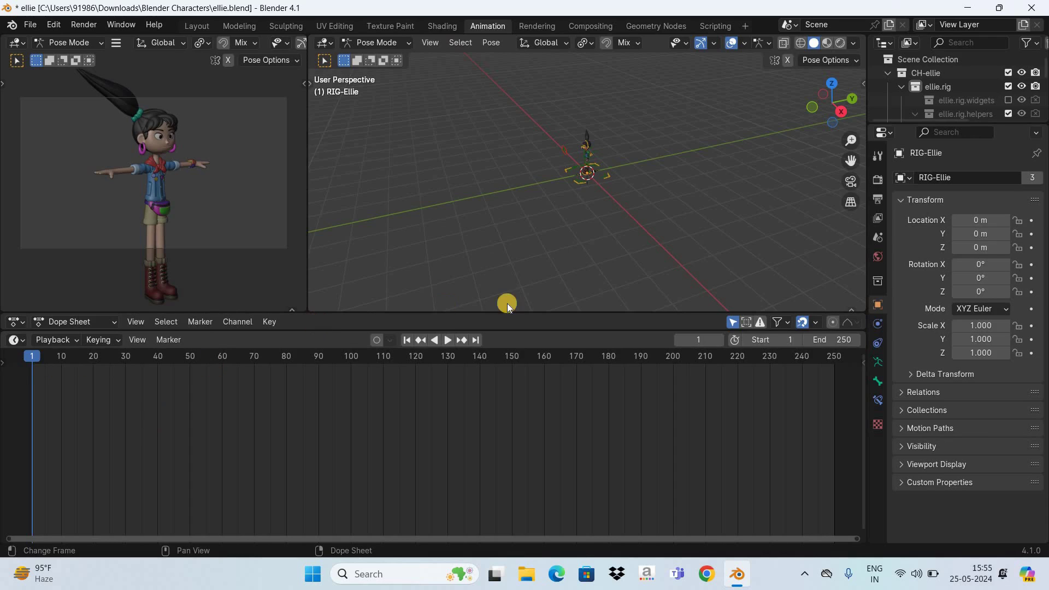
# Step: Make the Layer 2 bone collection of the Ellie armature visible, with the upper body framed from the front
pyautogui.moveTo(814, 96); pyautogui.dragTo(853, 166)
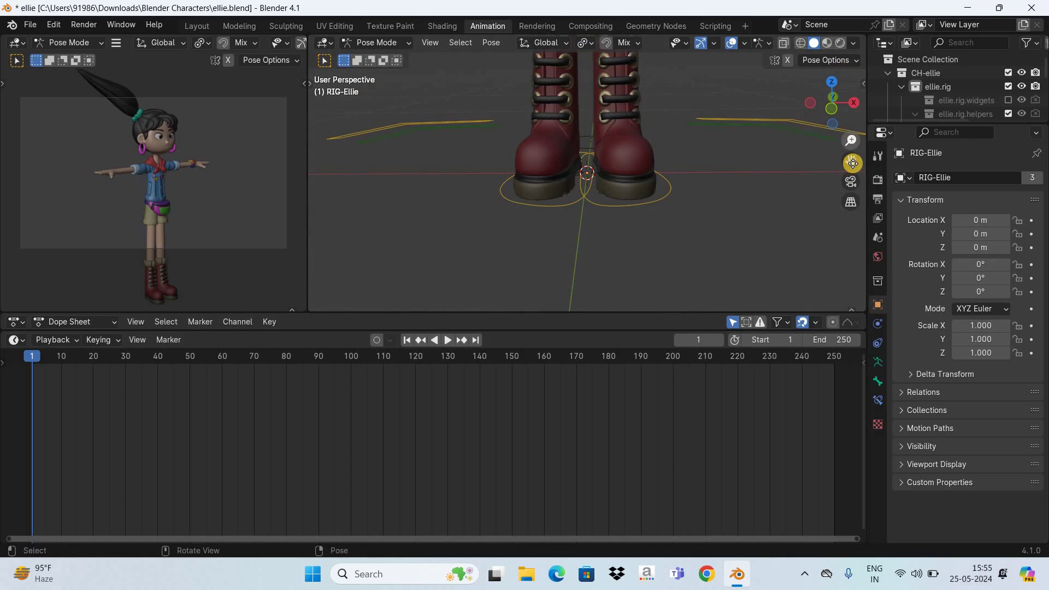
pyautogui.moveTo(854, 271); pyautogui.dragTo(491, 100)
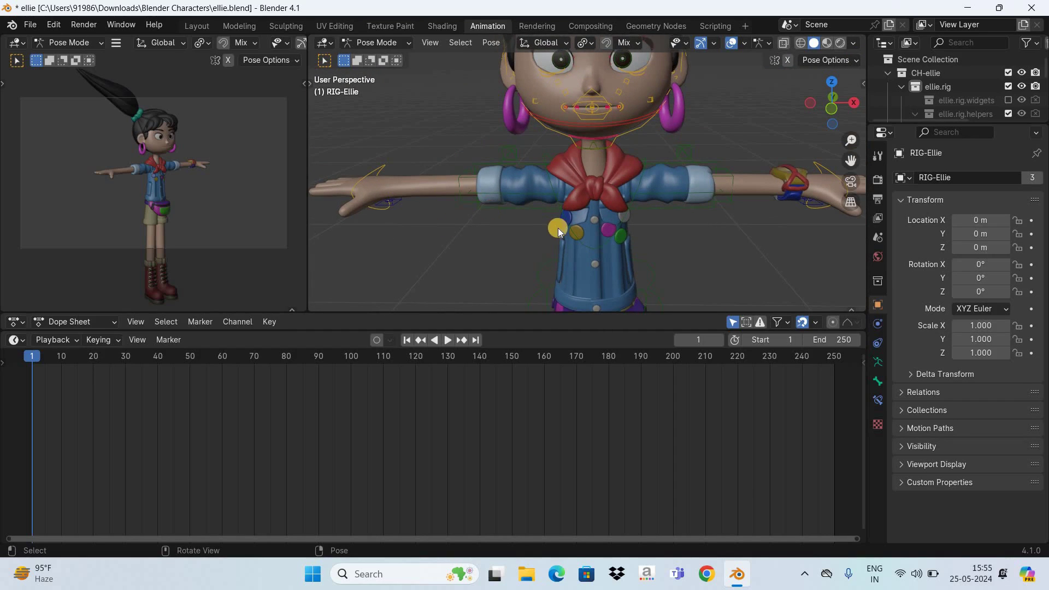
pyautogui.click(878, 362)
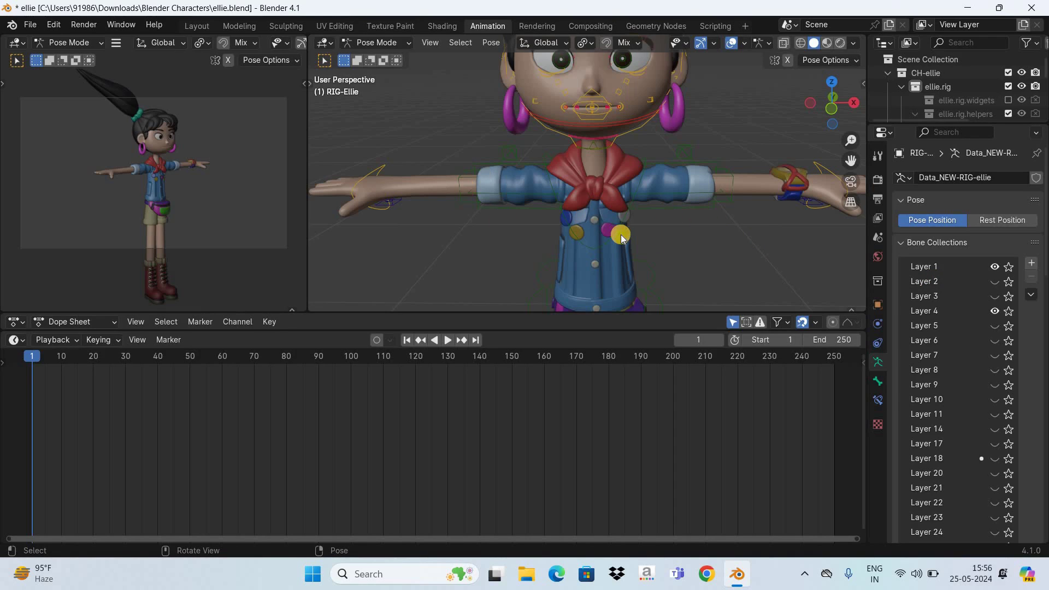
pyautogui.click(995, 281)
# Step: Rotate the right upper arm's FK control about 7° around the global Z axis, after trying the Y and X axes
pyautogui.click(519, 214)
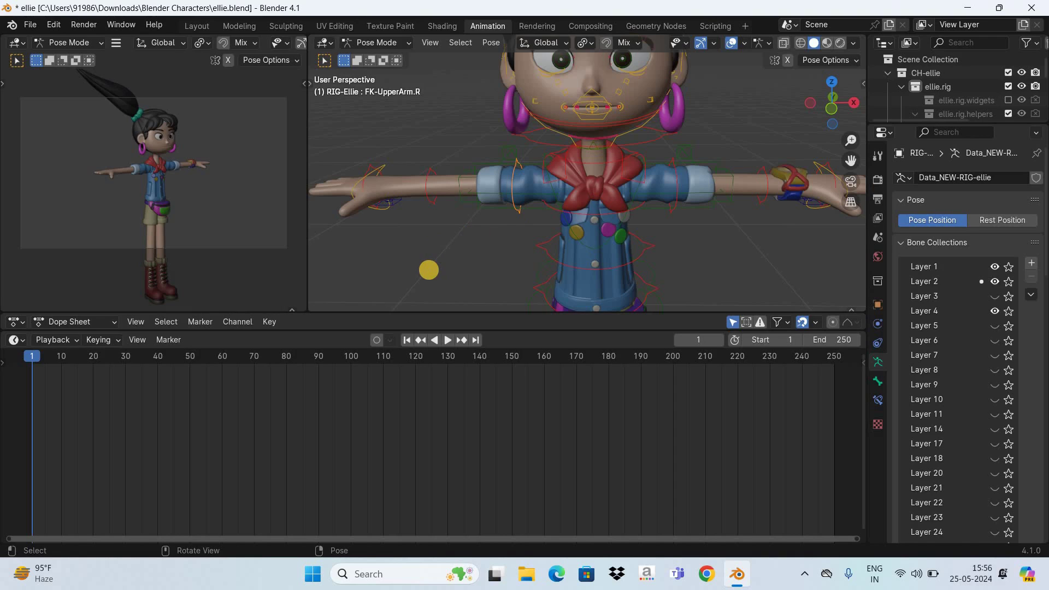
pyautogui.press('r')
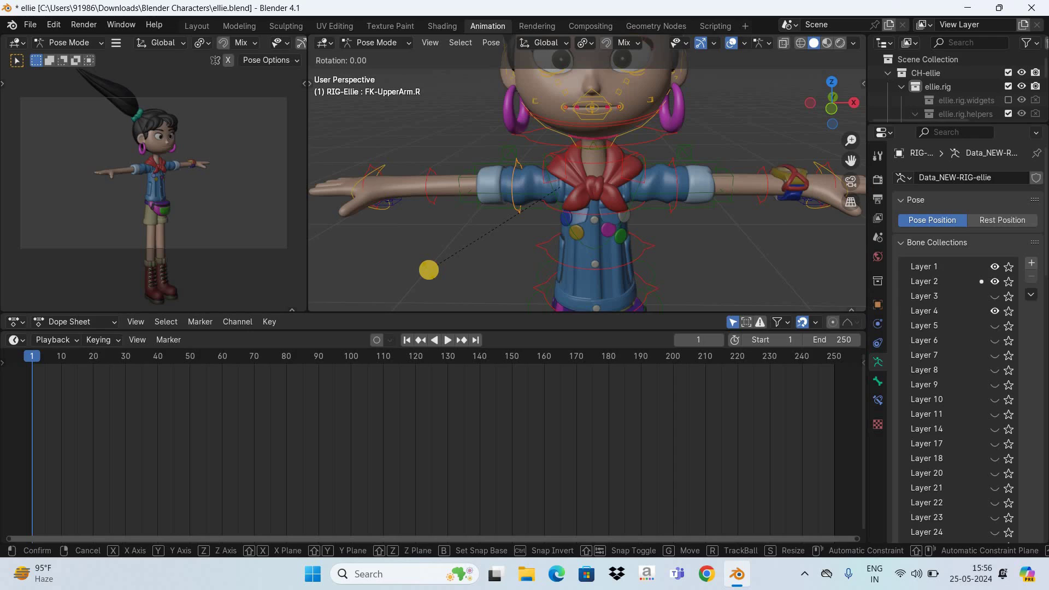
pyautogui.press('y')
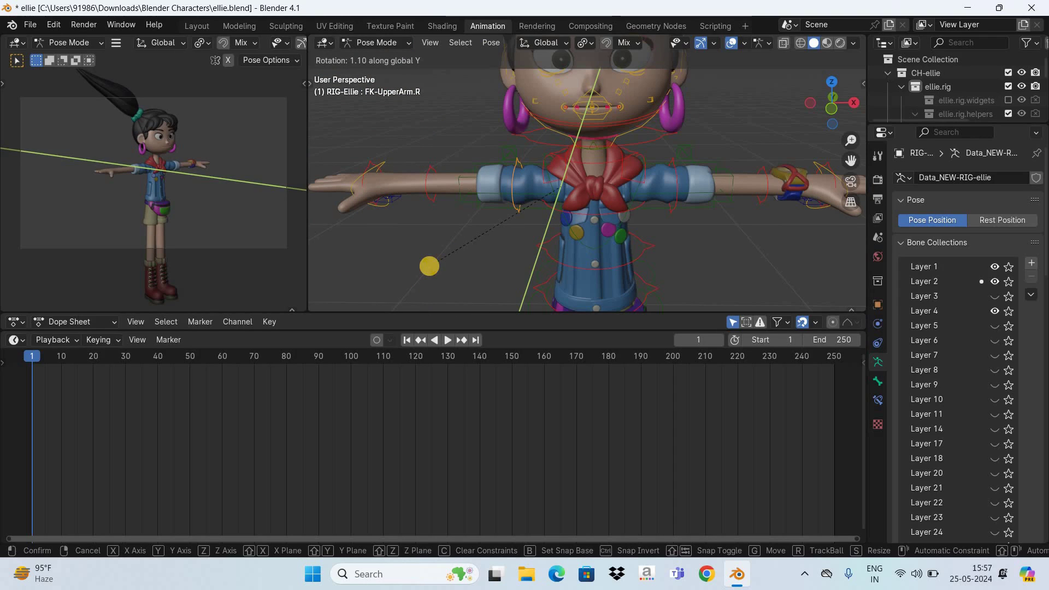
pyautogui.press('x')
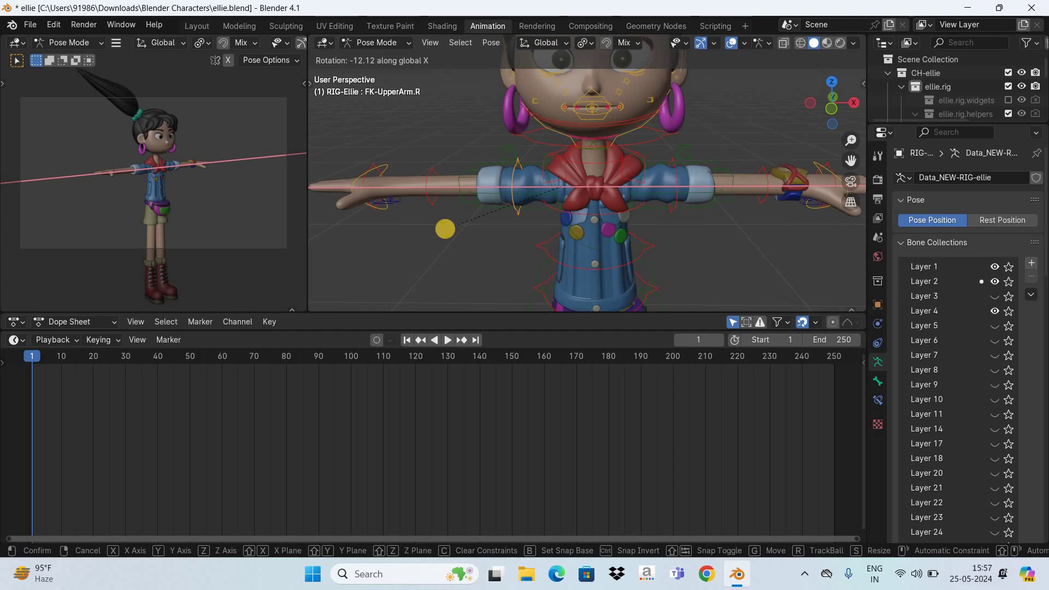
pyautogui.press('z')
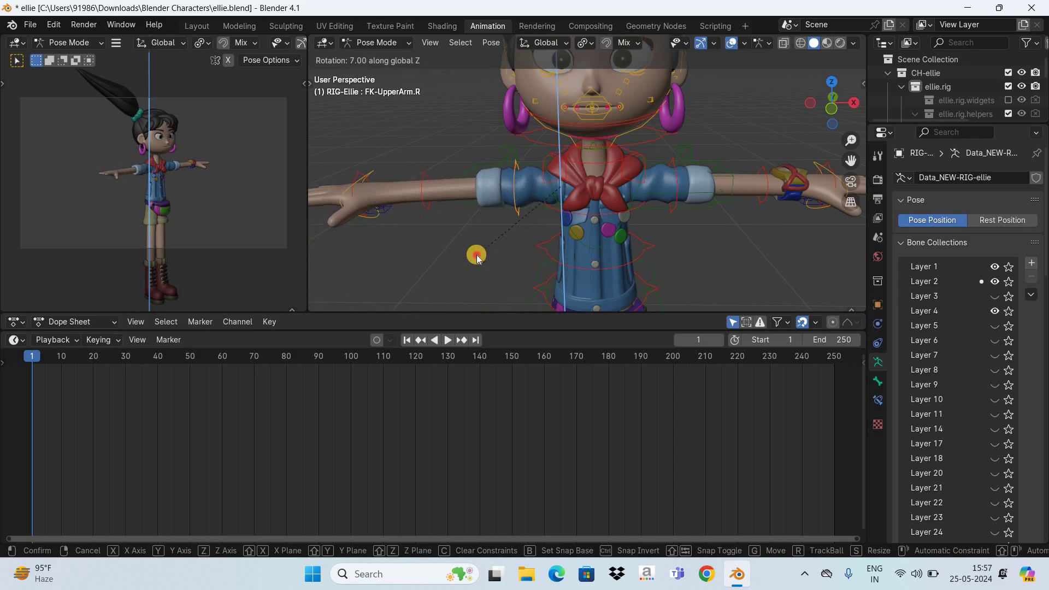
pyautogui.click(477, 258)
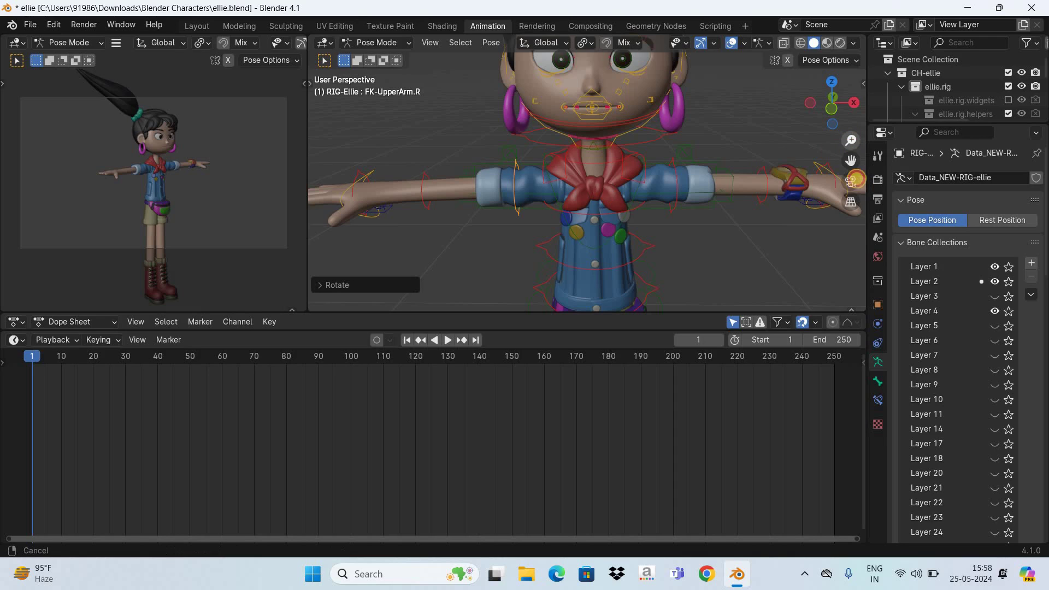
# Step: Enable X-axis mirroring for the pose and rotate the right upper arm's FK control about 4.7° around global Y
pyautogui.moveTo(852, 140); pyautogui.dragTo(521, 175)
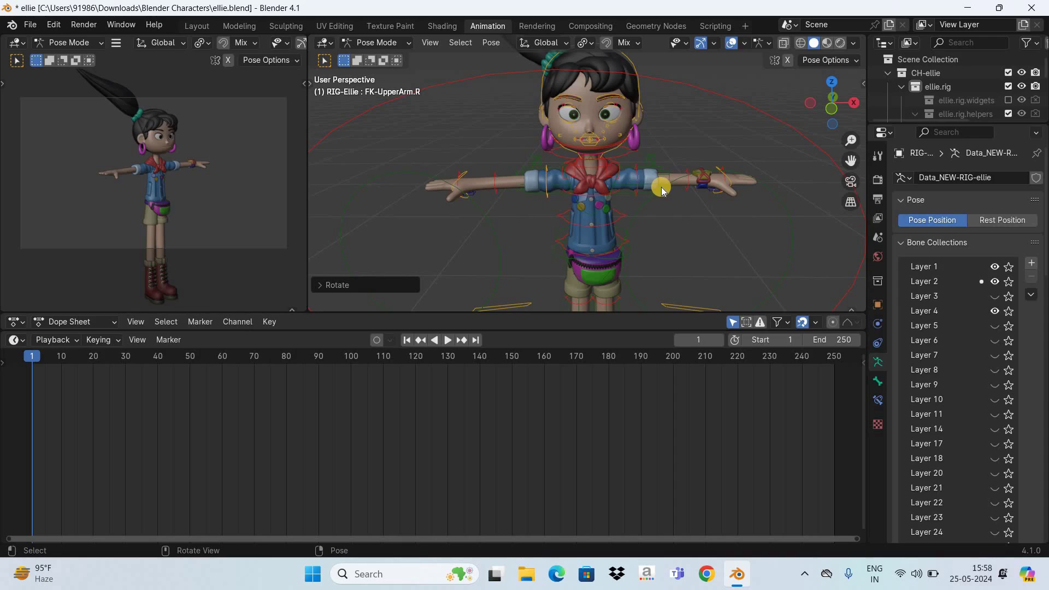
pyautogui.click(787, 61)
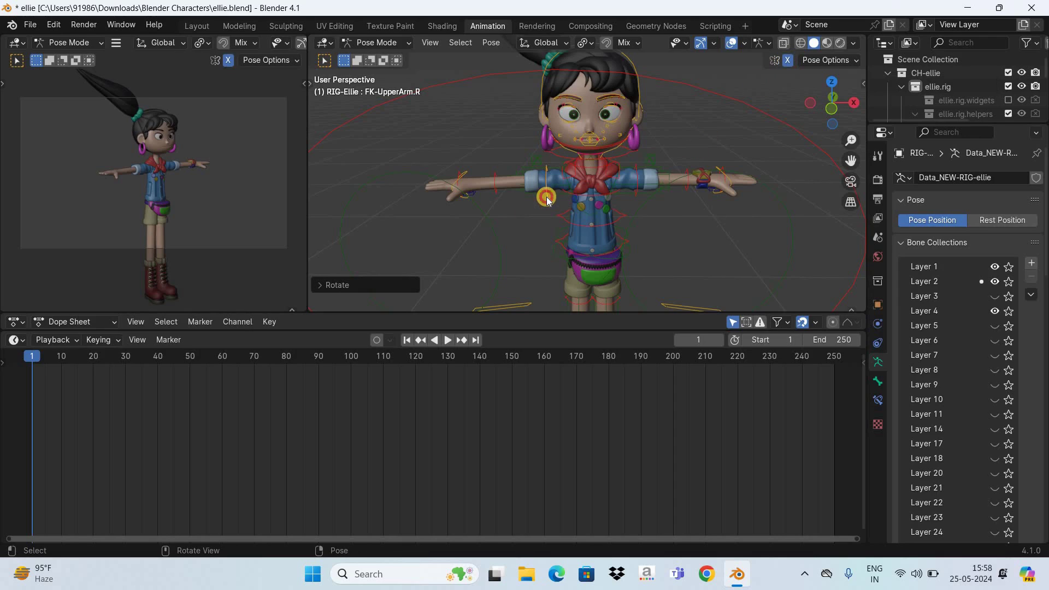
pyautogui.click(503, 232)
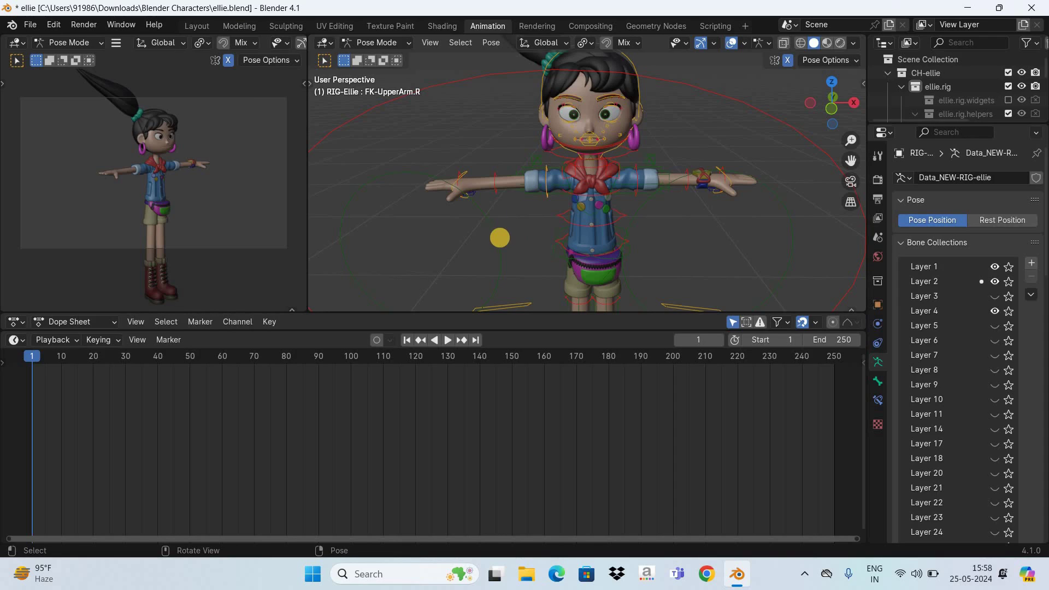
pyautogui.press('r')
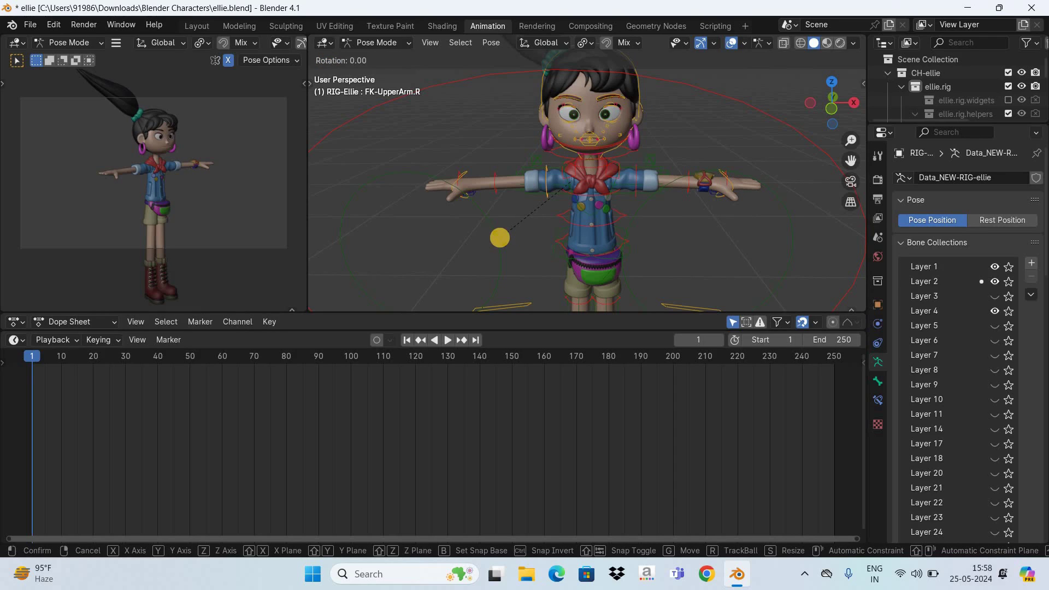
pyautogui.press('y')
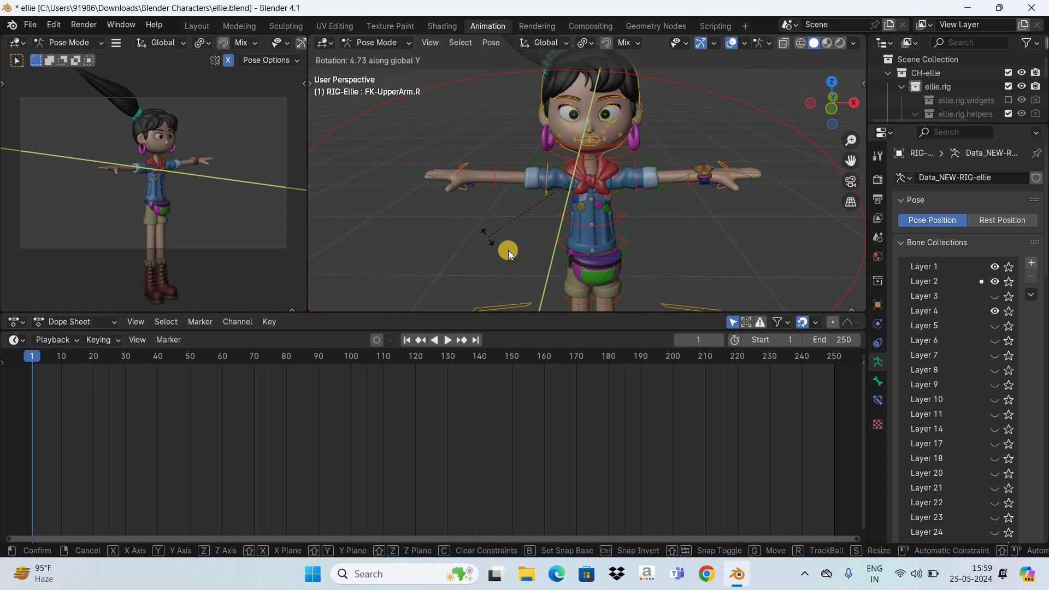
pyautogui.click(508, 250)
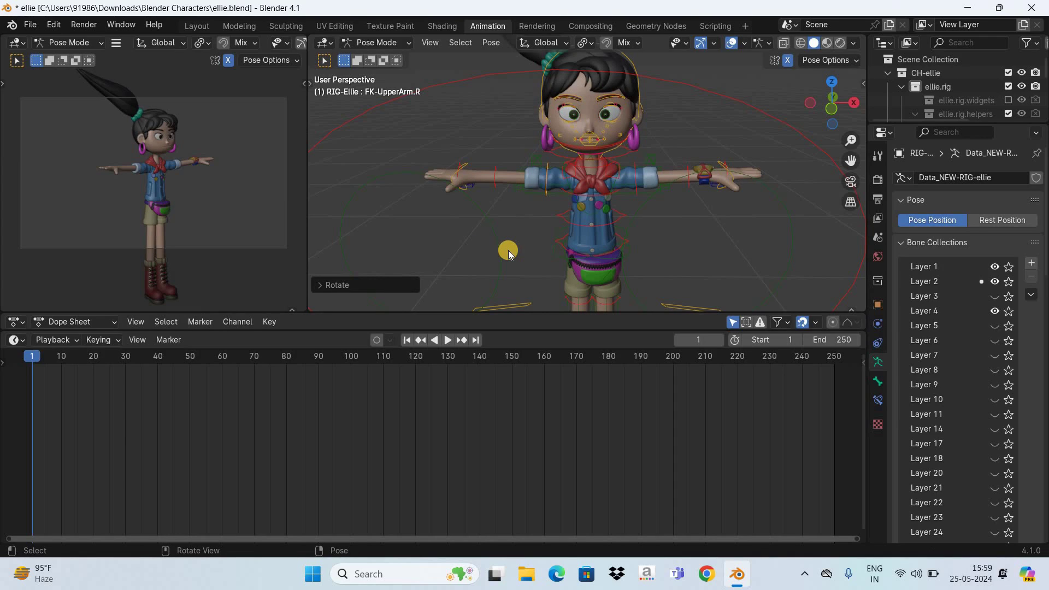
# Step: Insert location, rotation and scale keyframes for all visible bones of the rig at frame 1
pyautogui.click(407, 233)
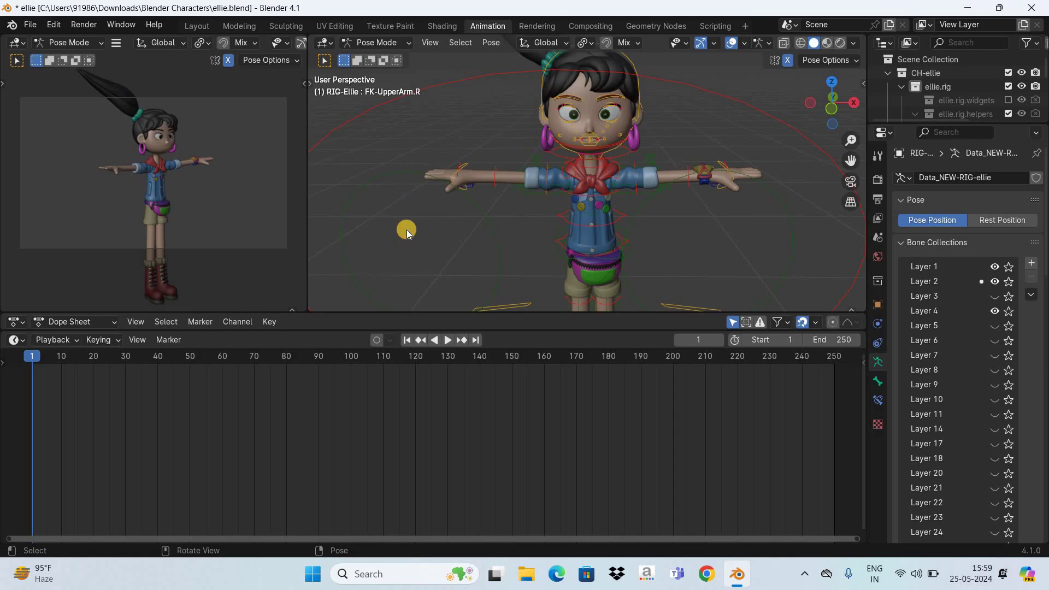
pyautogui.press('a')
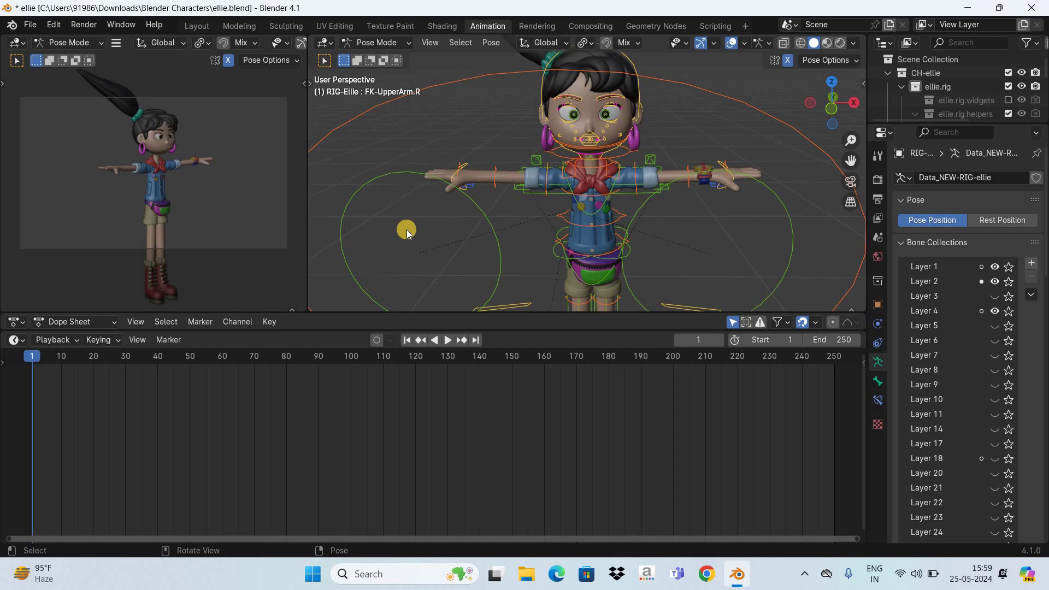
pyautogui.press('i')
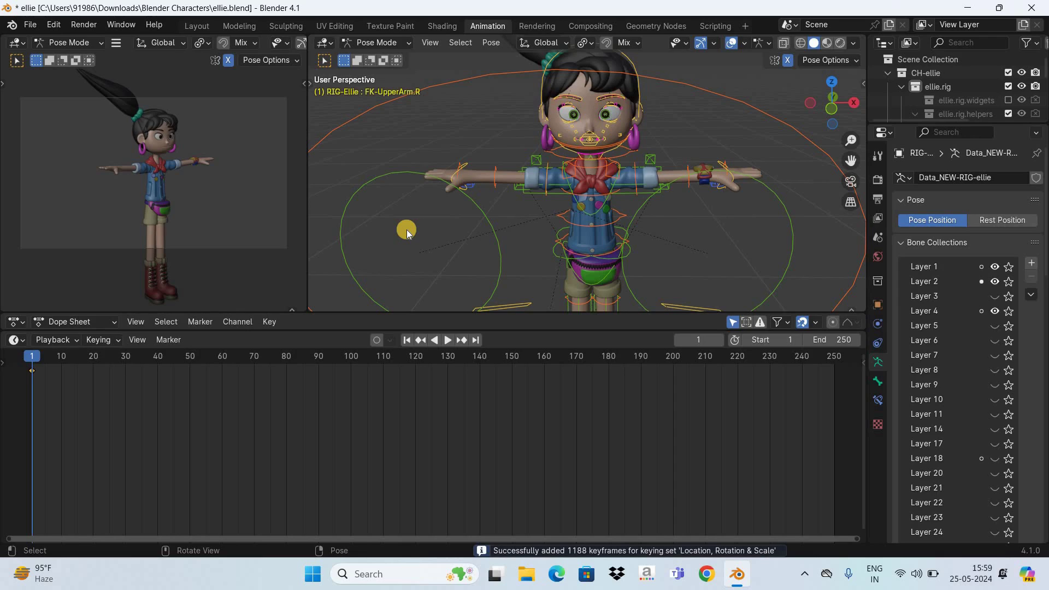
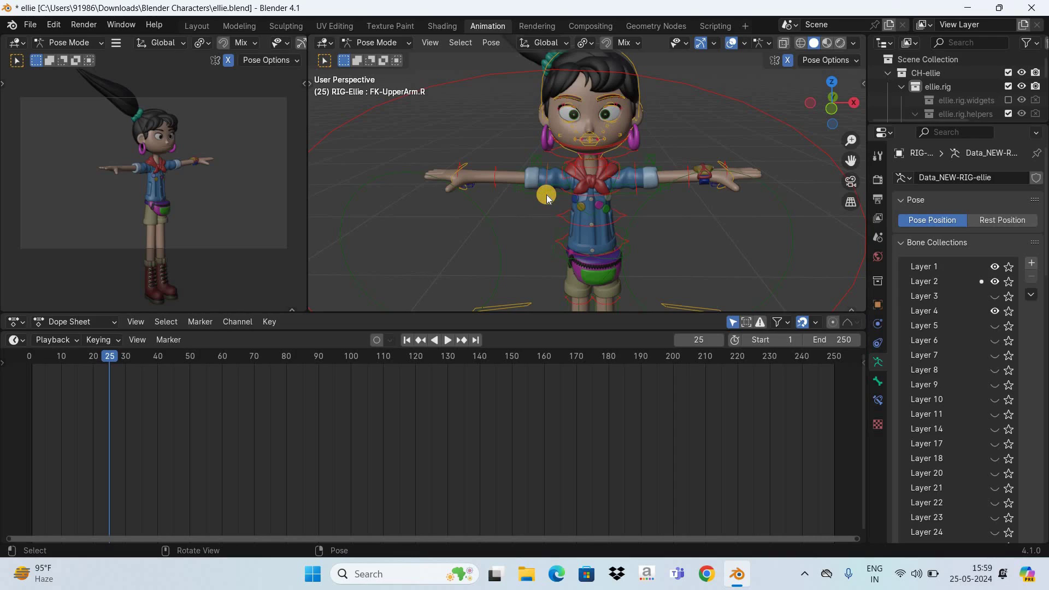
# Step: At frame 25, rotate both FK upper-arm controls about 77° around global Y to lower the arms, and keyframe their location, rotation and scale
pyautogui.click(547, 195)
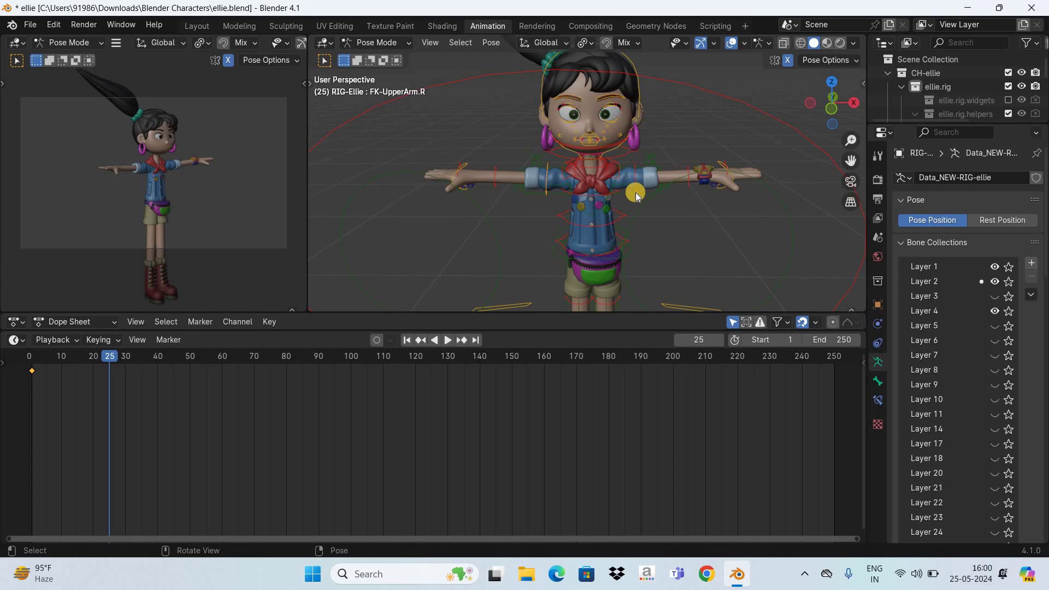
pyautogui.press('shift')
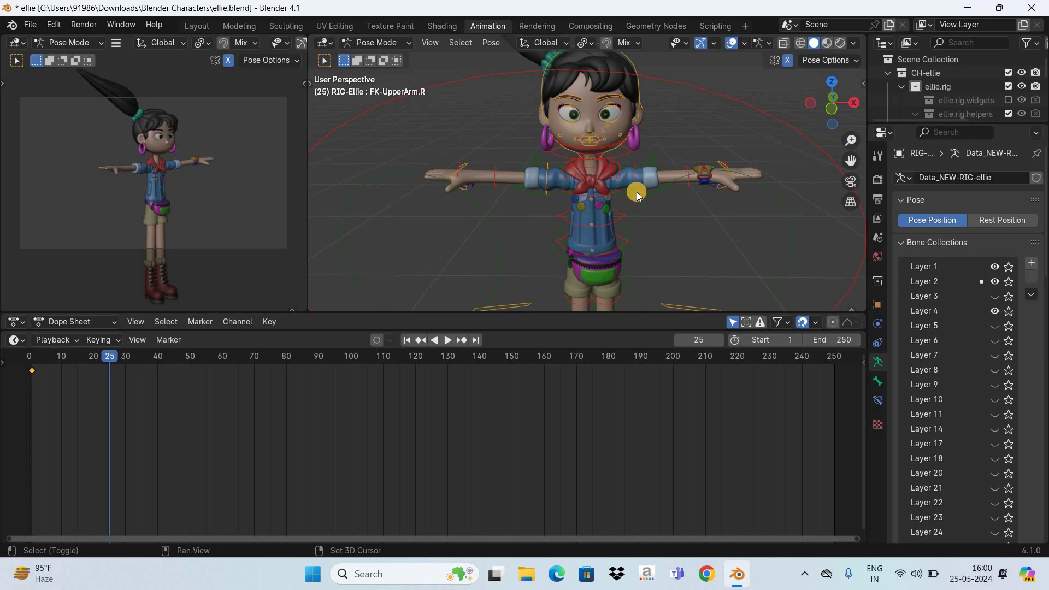
pyautogui.keyDown('shift'); pyautogui.click(637, 195); pyautogui.keyUp('shift')
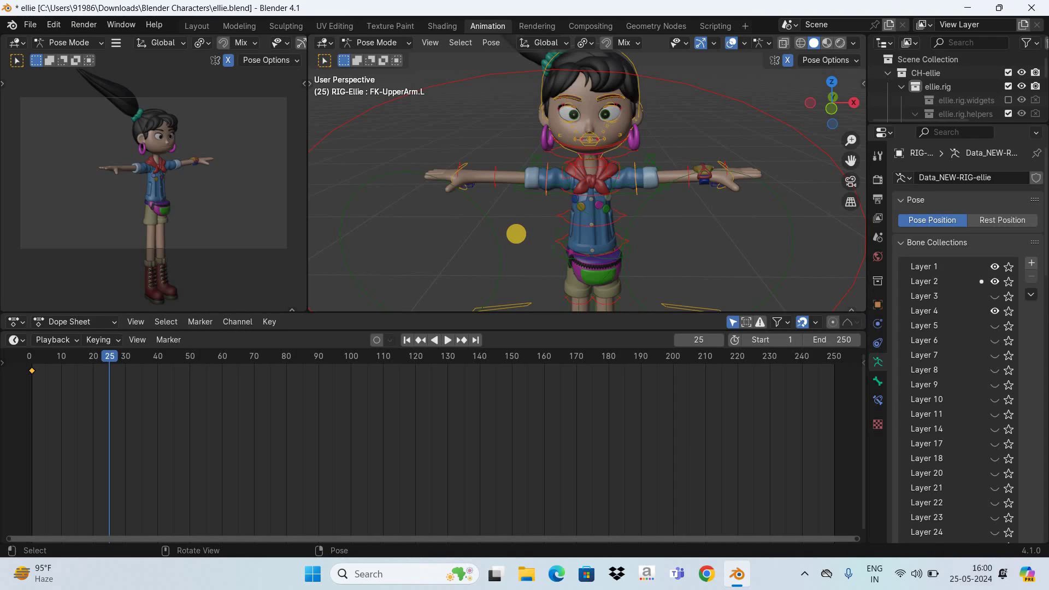
pyautogui.press('r')
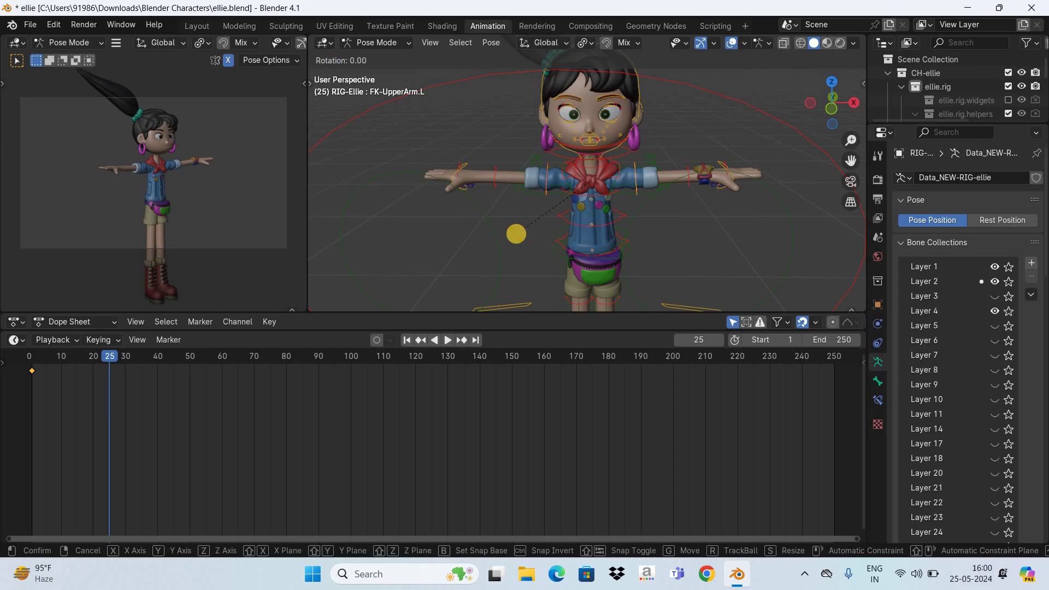
pyautogui.press('y')
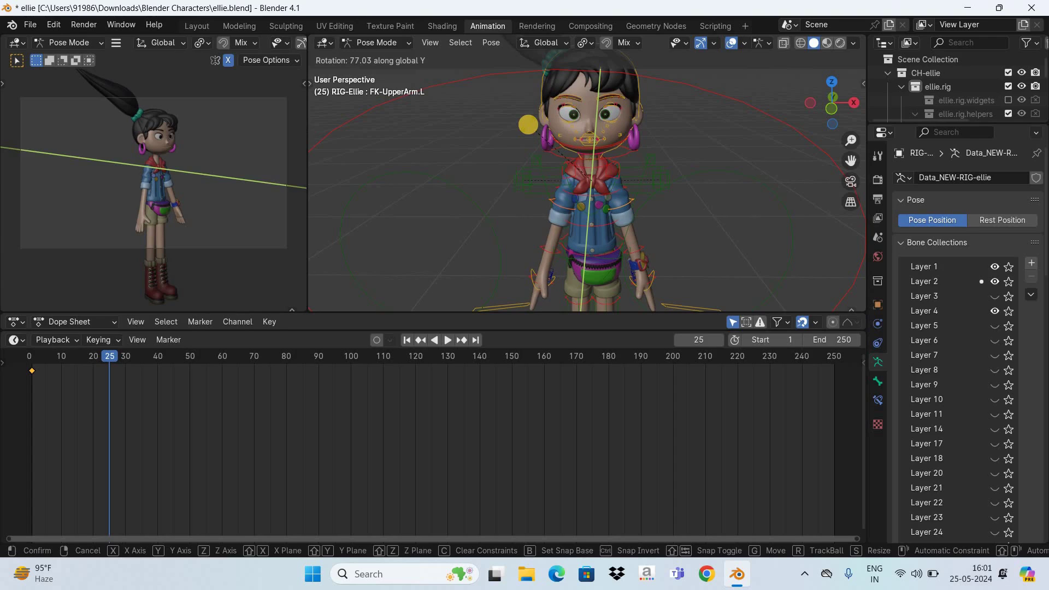
pyautogui.click(528, 127)
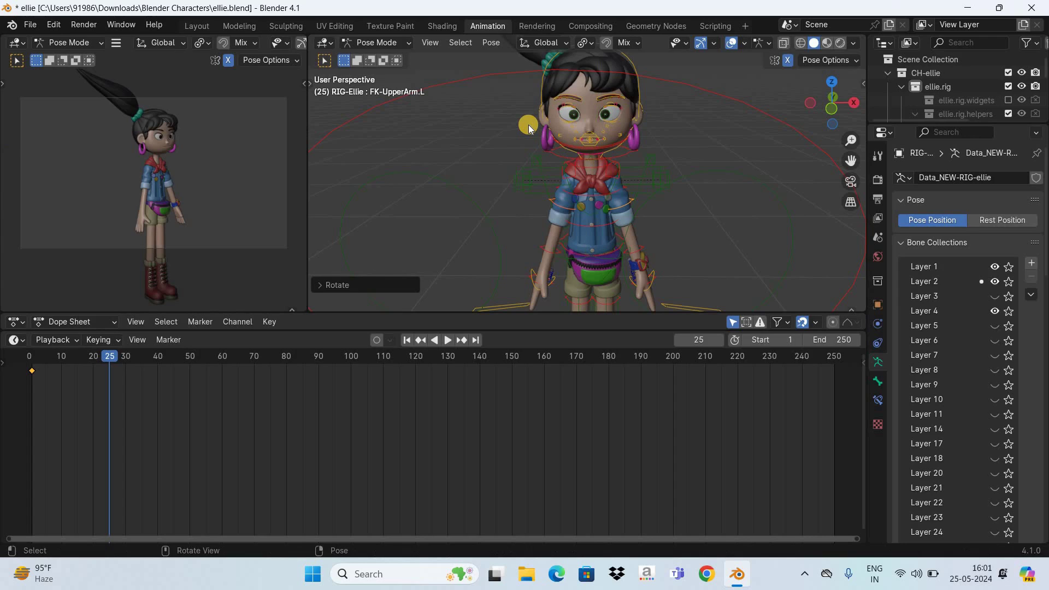
pyautogui.press('i')
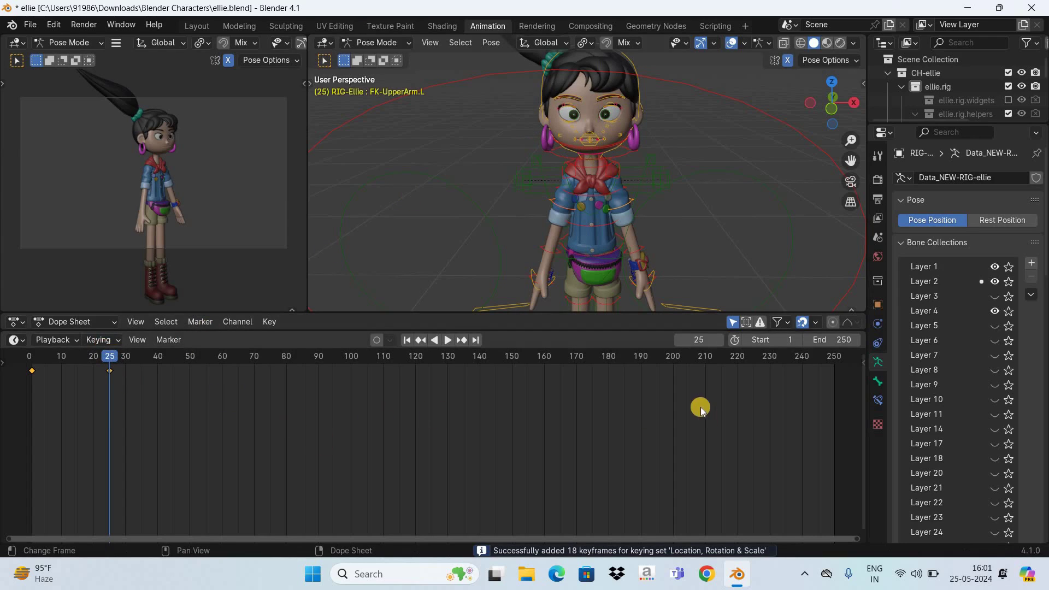
# Step: Play the arm-lowering animation from frame 1 past the second keyframe to check the motion
pyautogui.click(407, 340)
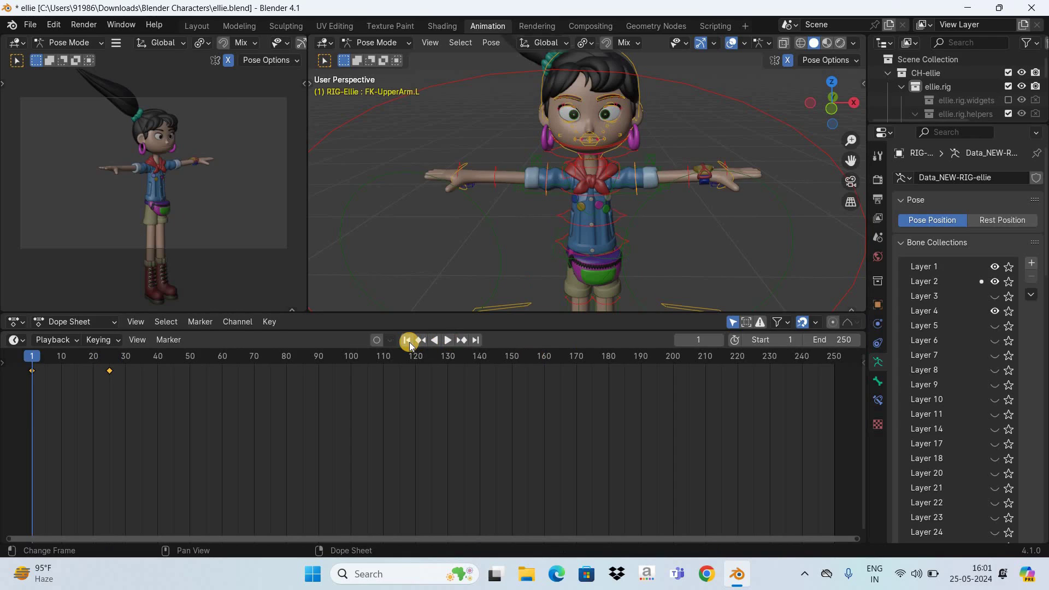
pyautogui.press('space')
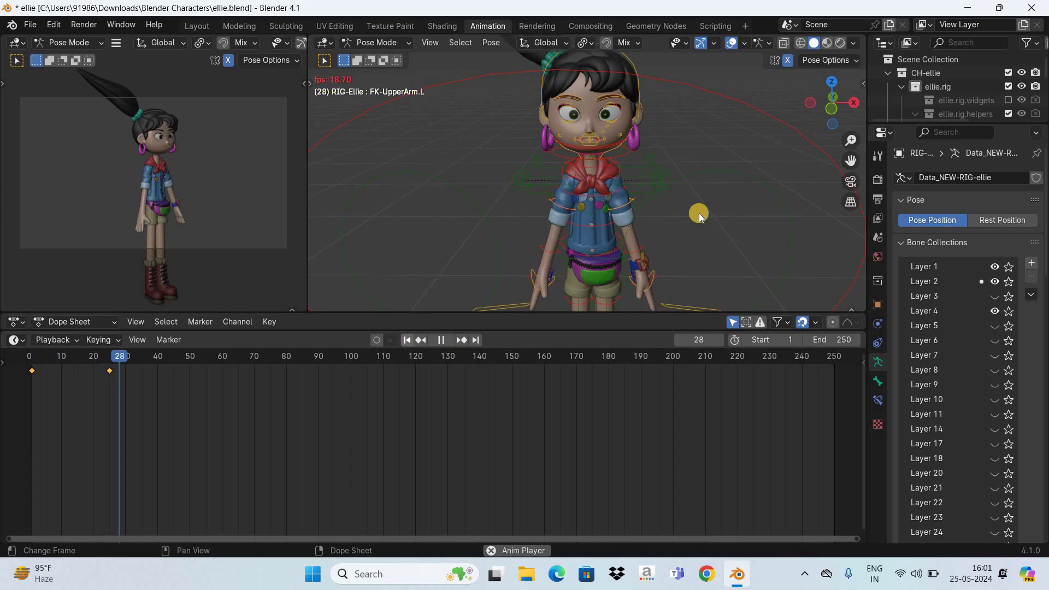
pyautogui.press('space')
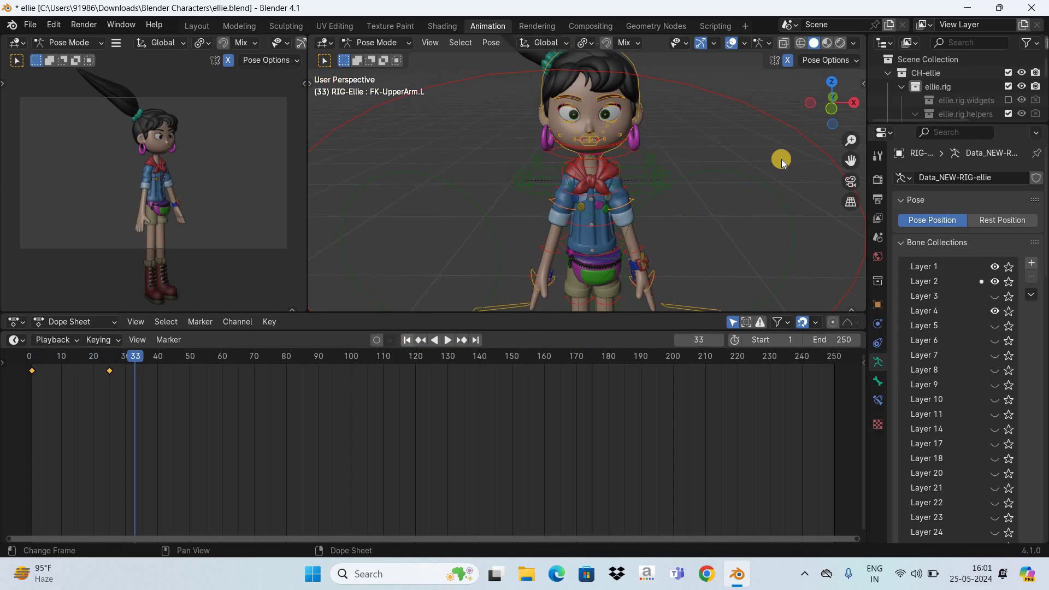
# Step: Hide the overlays in the main viewport and frame the character's whole body
pyautogui.click(732, 44)
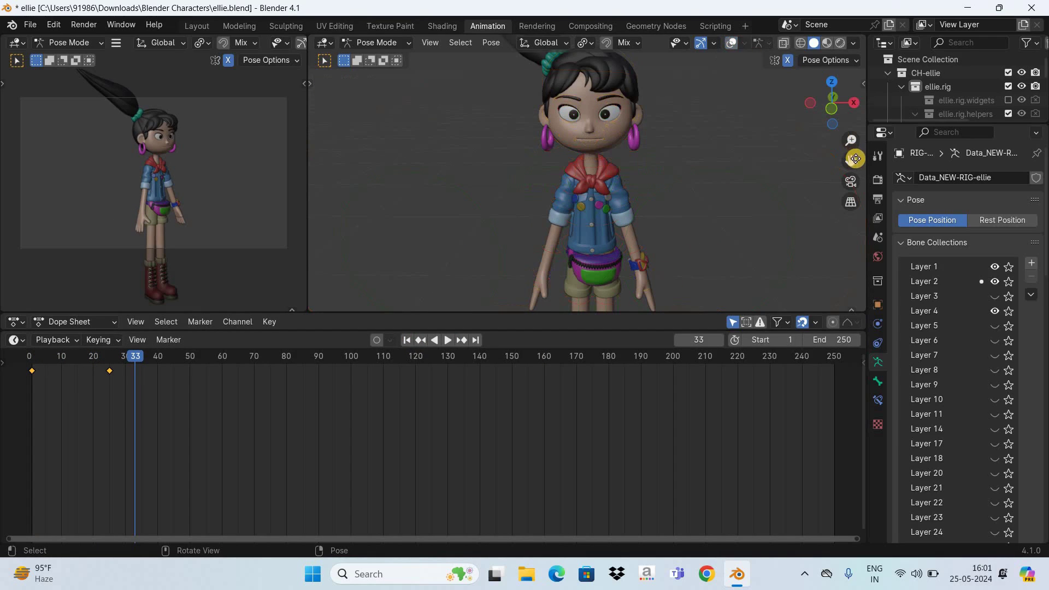
pyautogui.click(846, 103)
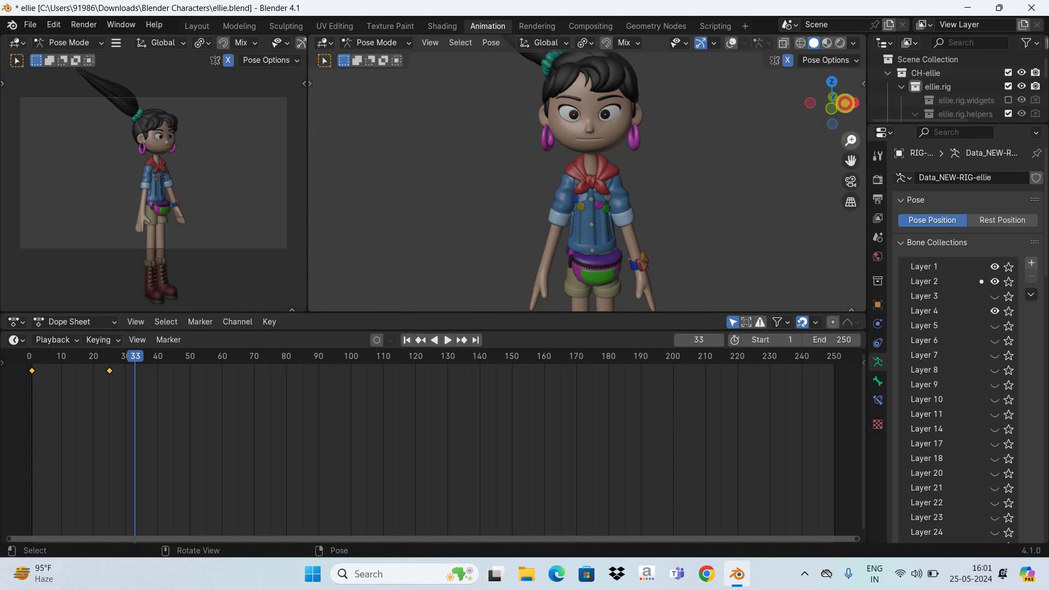
pyautogui.moveTo(850, 143); pyautogui.dragTo(858, 217)
# Step: Replay the arm animation from frame 1 several times to examine the full-body motion without rig controls
pyautogui.click(406, 339)
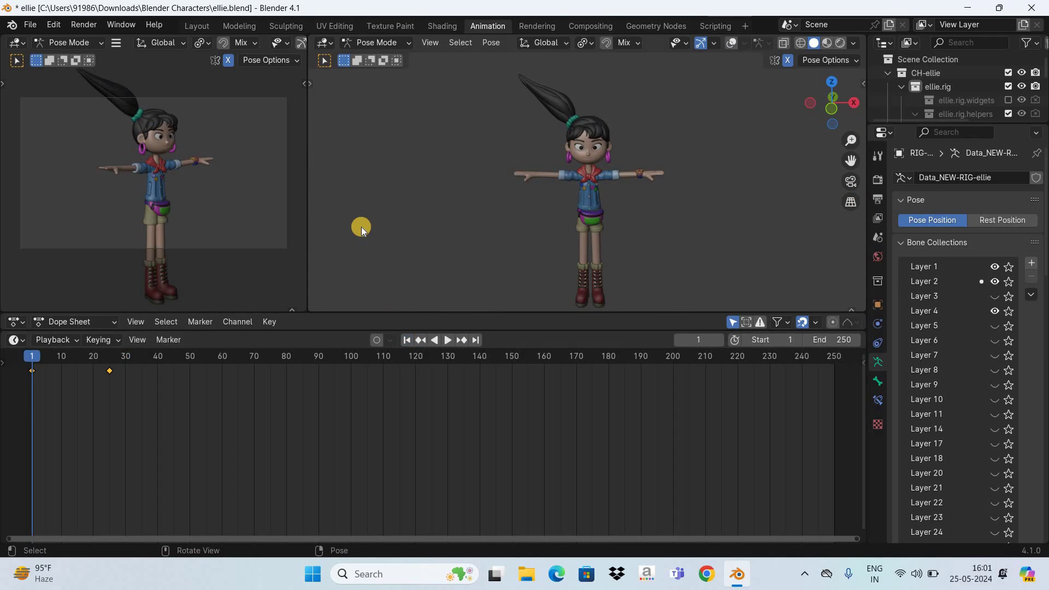
pyautogui.press('space')
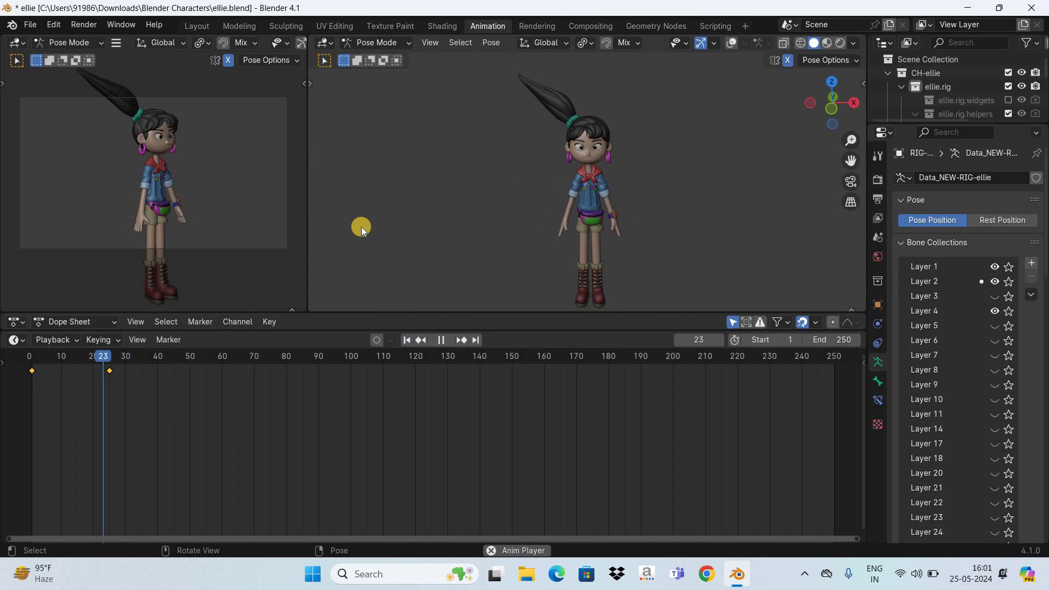
pyautogui.press('space')
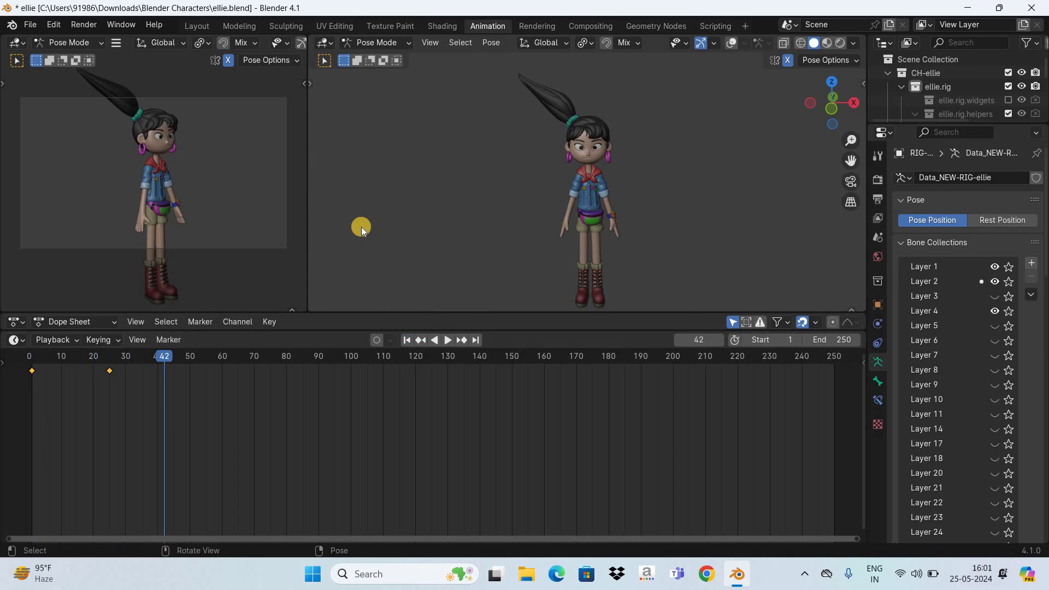
pyautogui.click(407, 340)
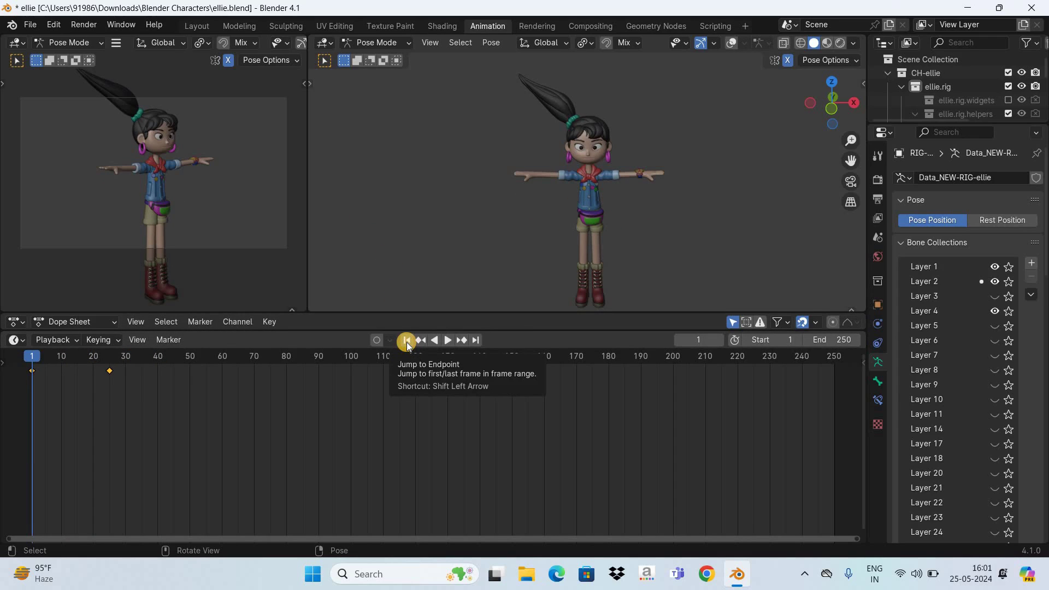
pyautogui.press('space')
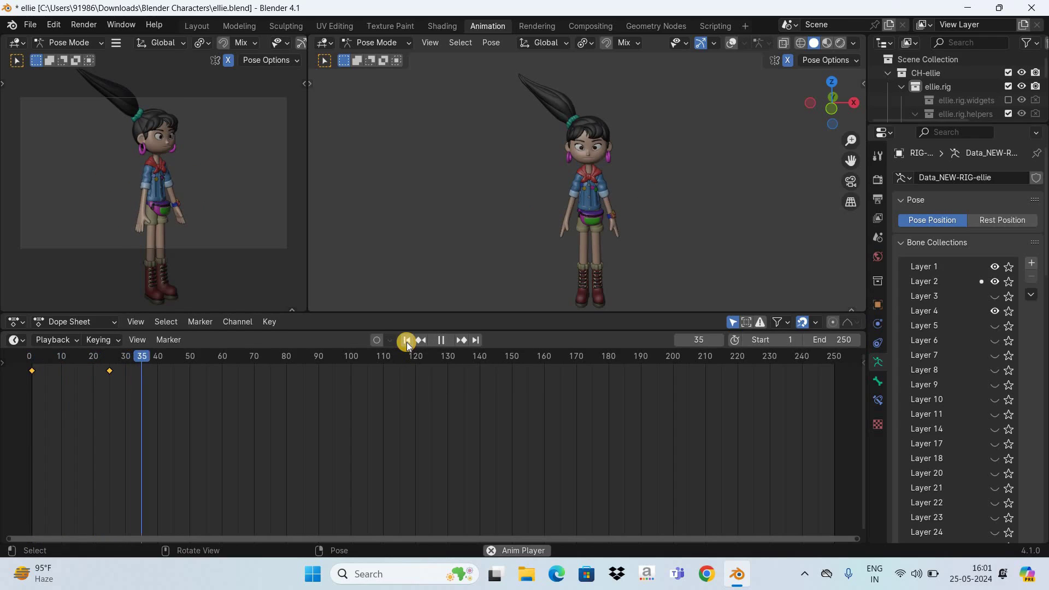
pyautogui.press('space')
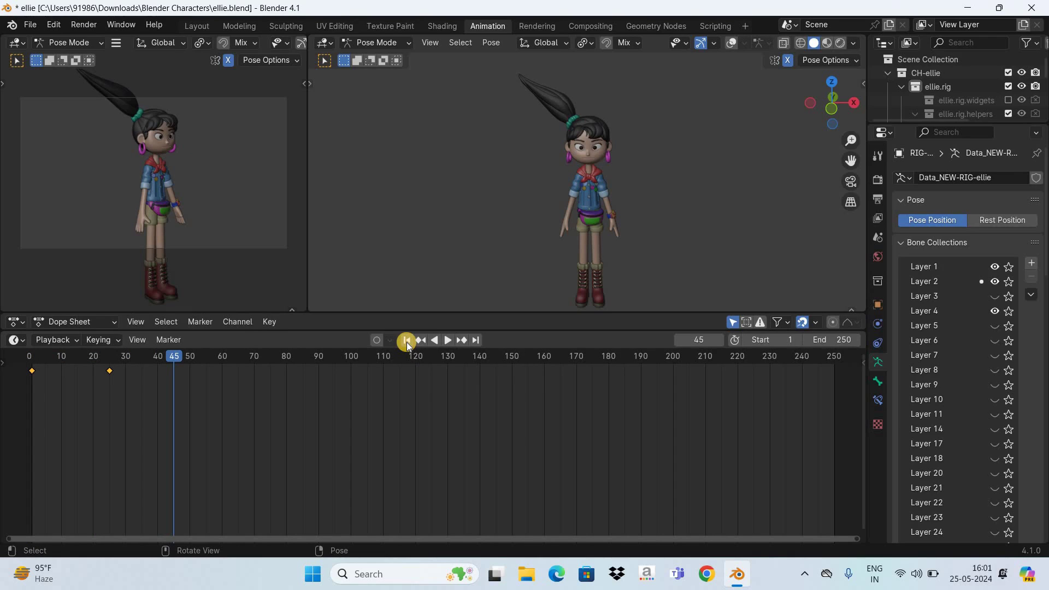
pyautogui.click(407, 341)
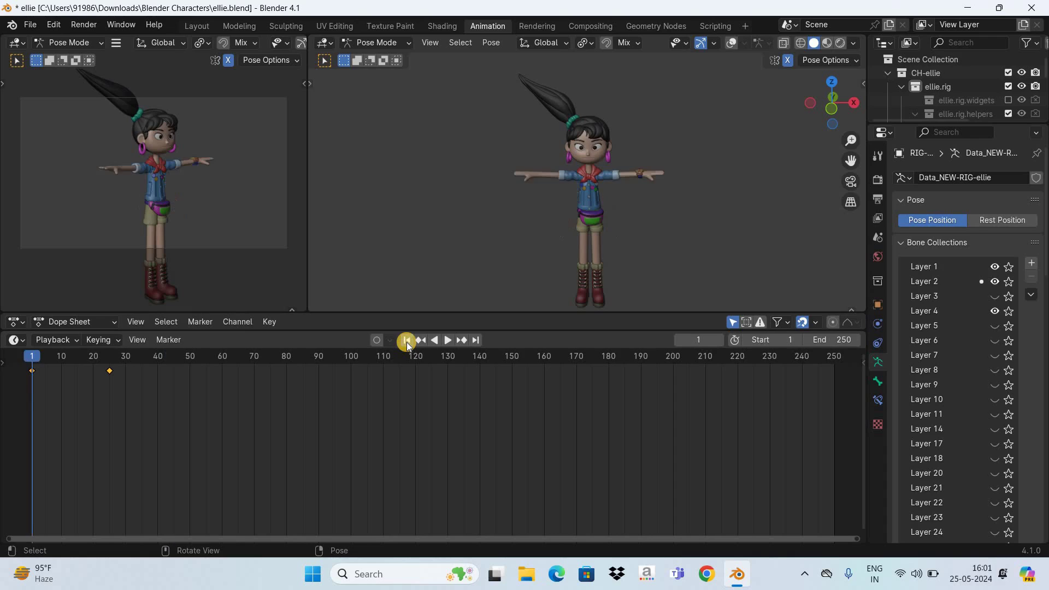
pyautogui.press('space')
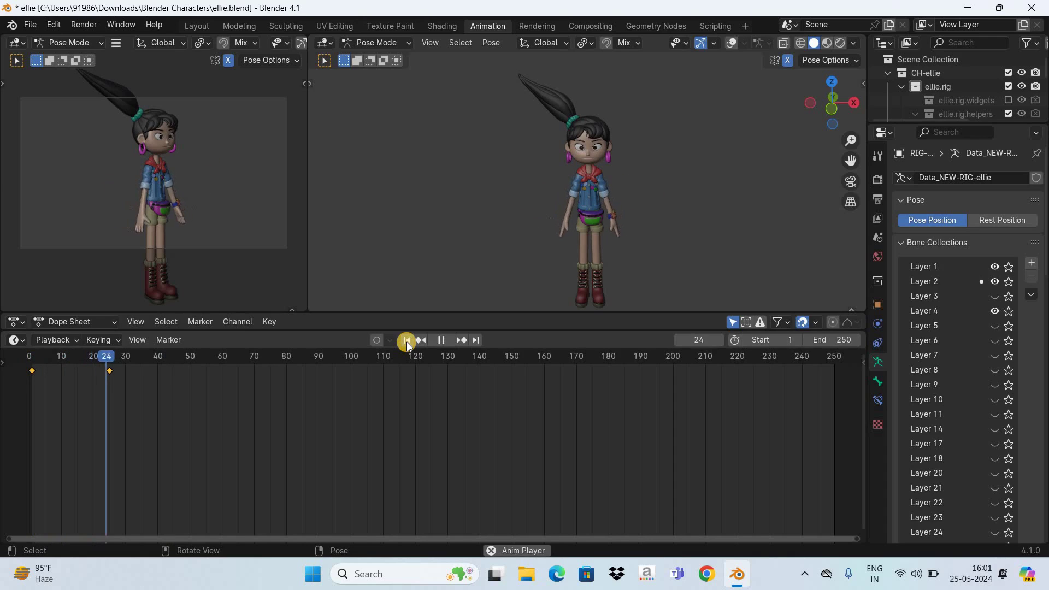
pyautogui.press('space')
pyautogui.click(407, 341)
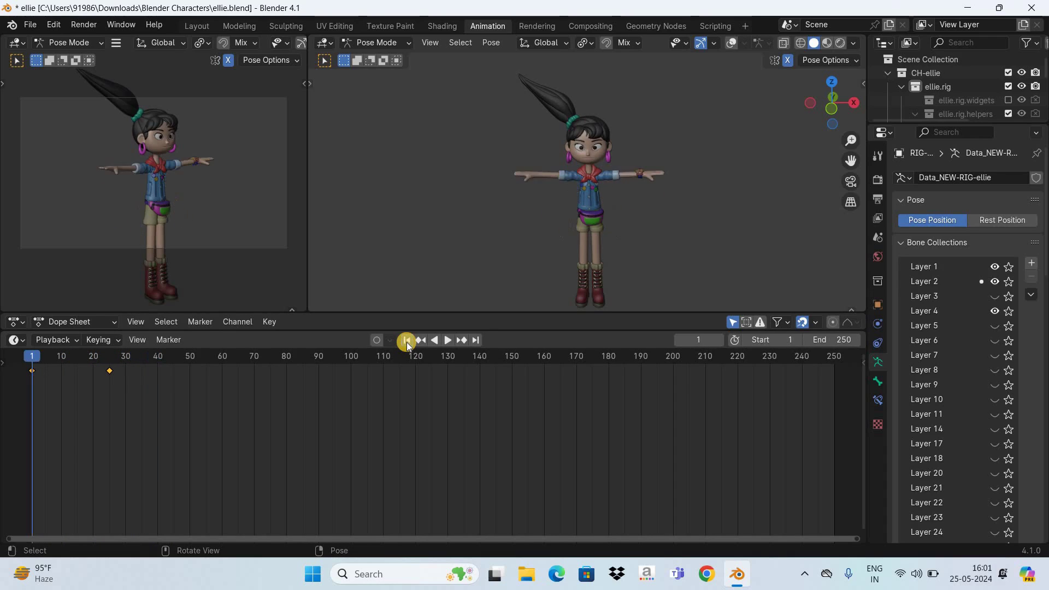
pyautogui.press('space')
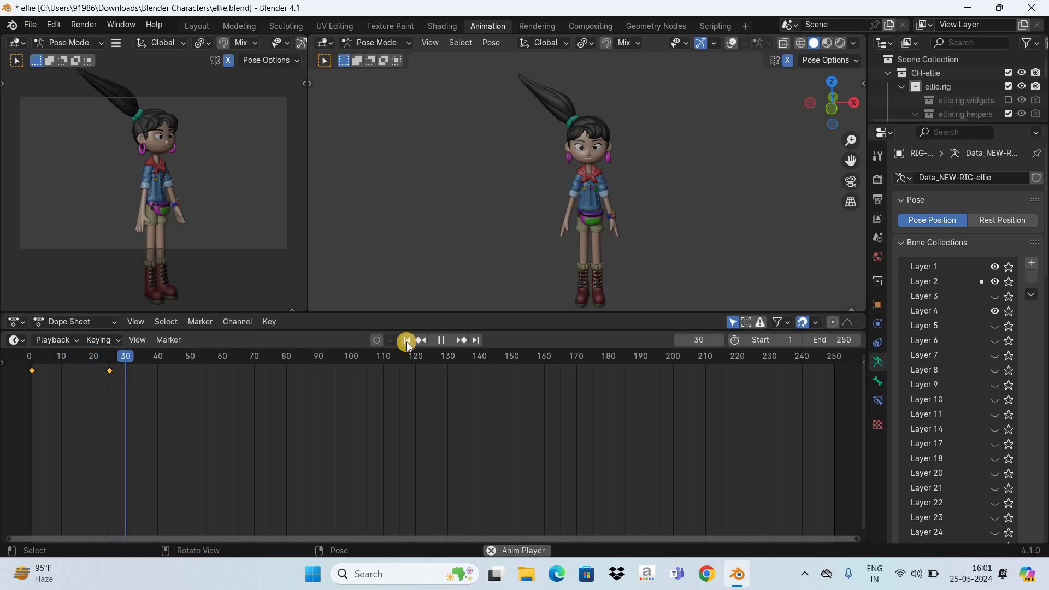